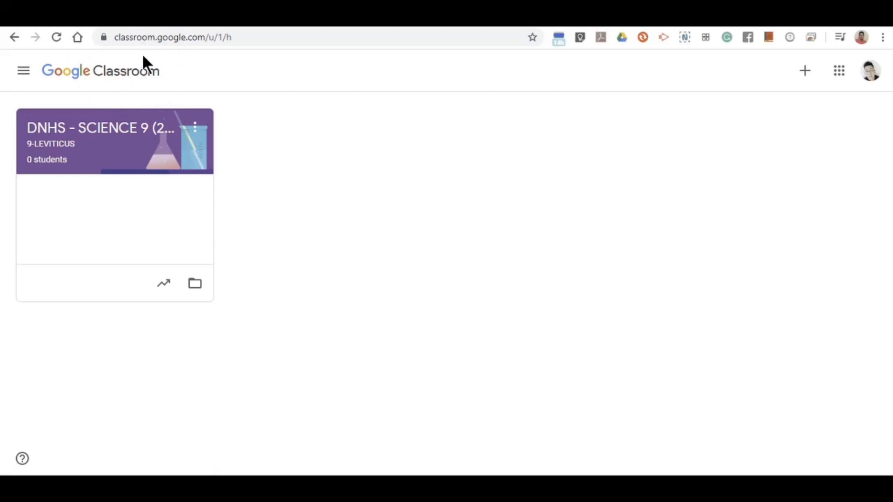
Start a new class from the + menu and accept the school-use notice.
click(142, 56)
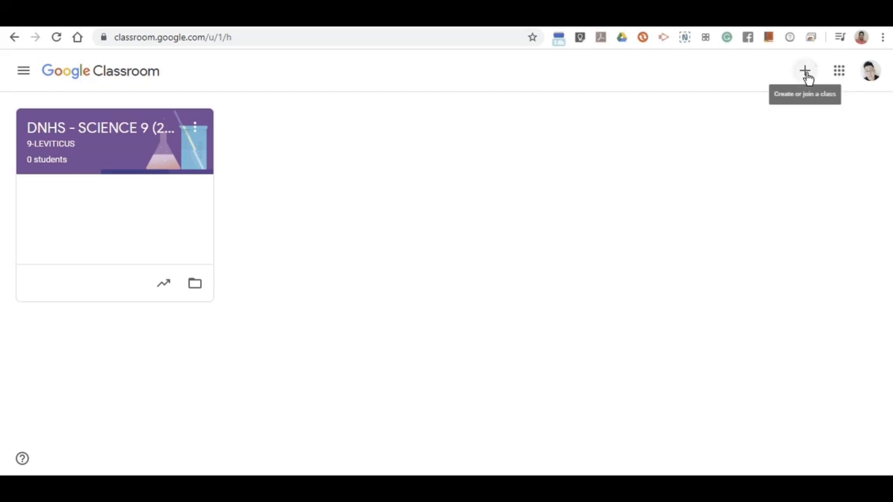
click(807, 77)
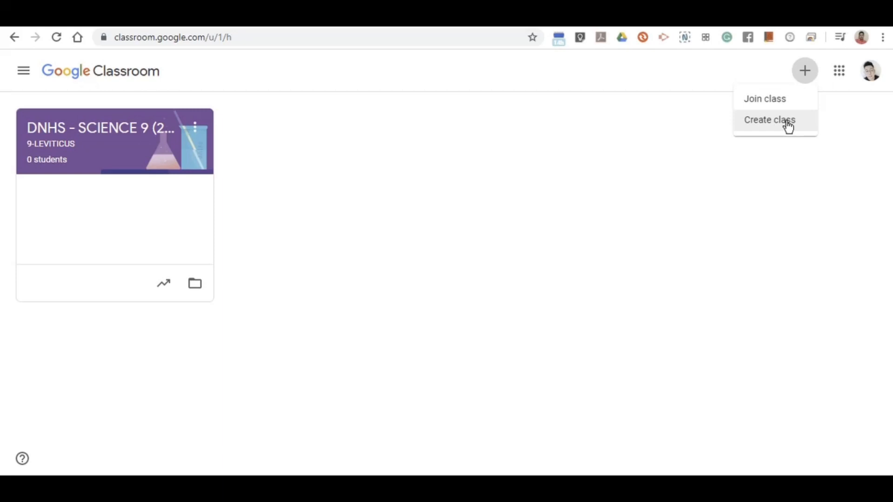
click(788, 122)
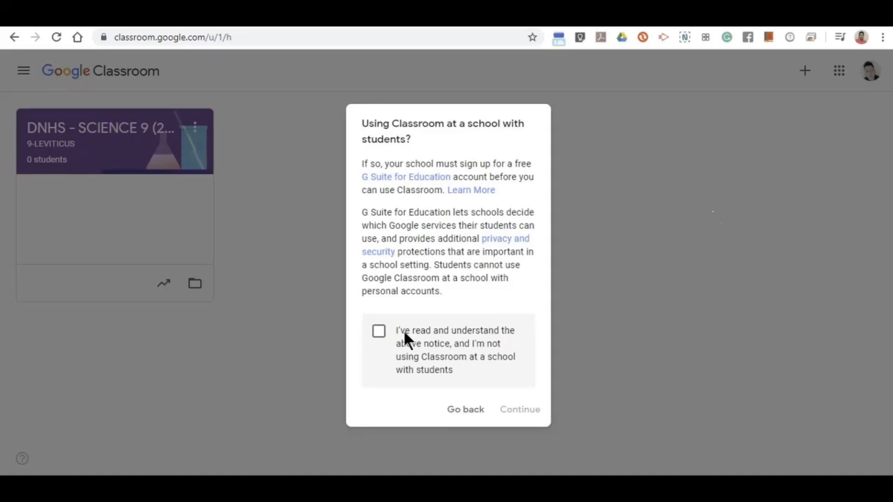
click(379, 331)
click(525, 410)
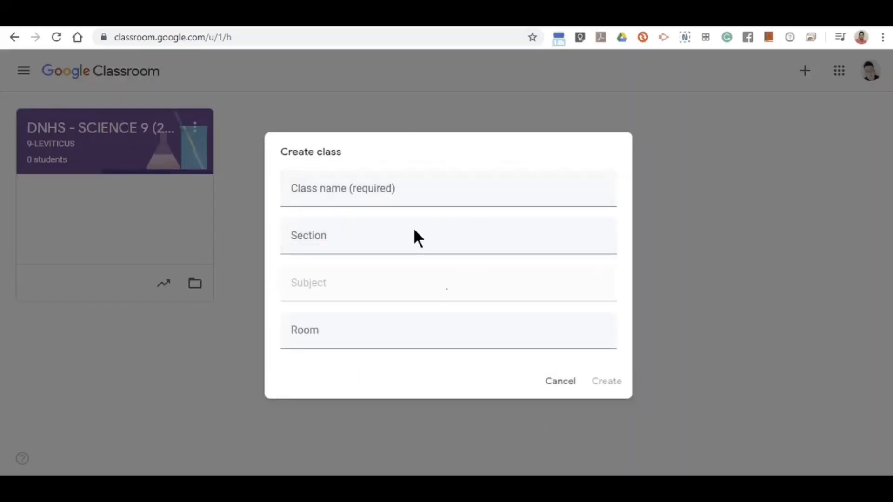
Name the new class 'DNHS - SCIENCE 9 (2020-2021)'.
click(323, 208)
click(317, 198)
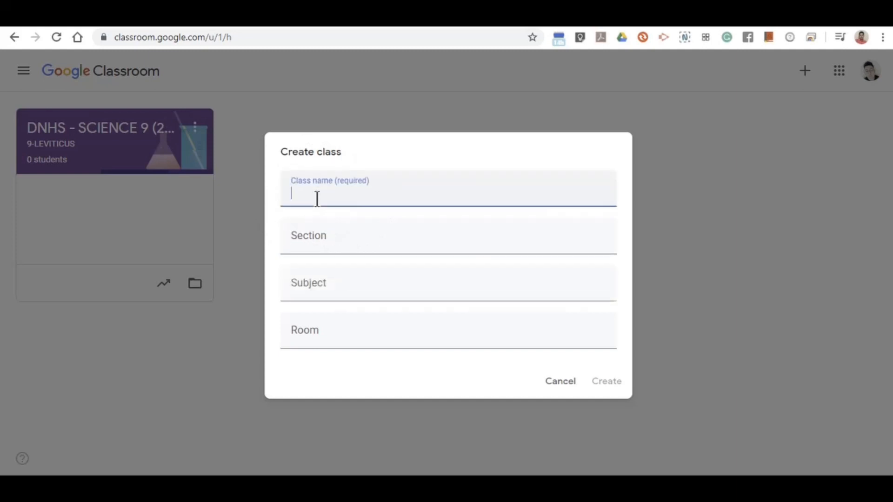
text(DNHS - SCIENCE 9)
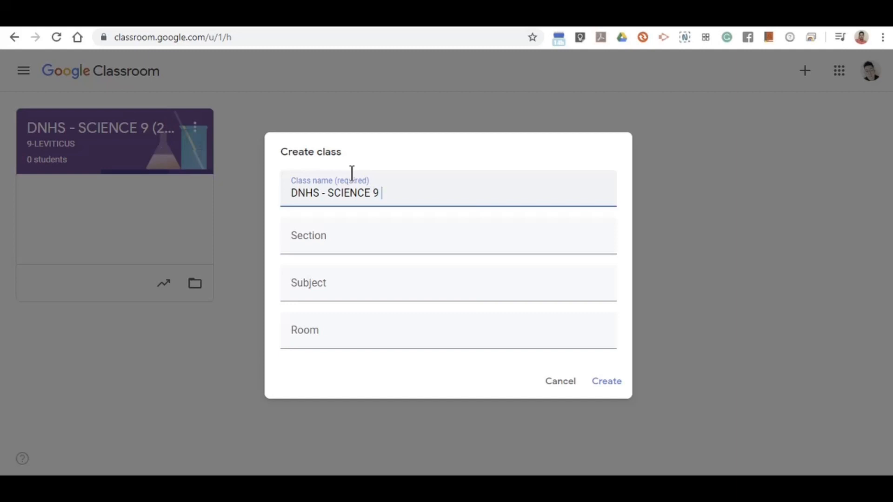
text((202)
key(BackSpace)
text(020-2021))
Enter section 9-NUMBERS and subject SCIENCE 9, then create the class.
click(376, 251)
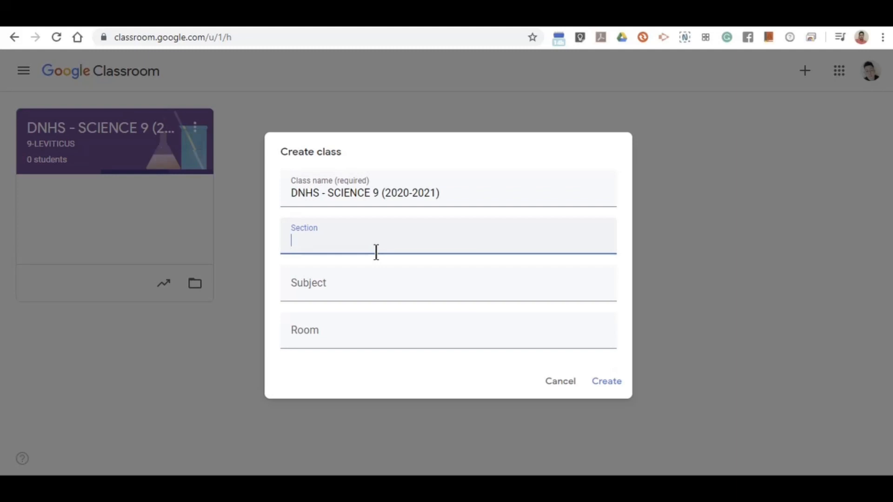
text(9-NUMBERS)
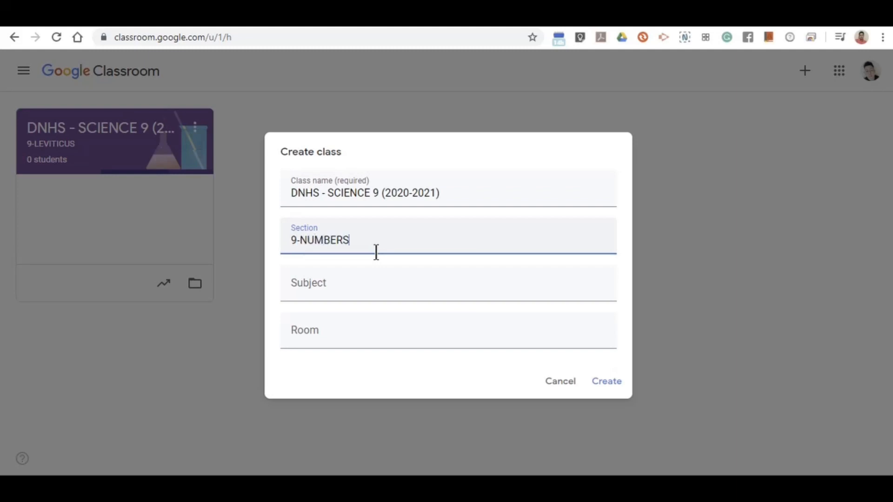
click(374, 276)
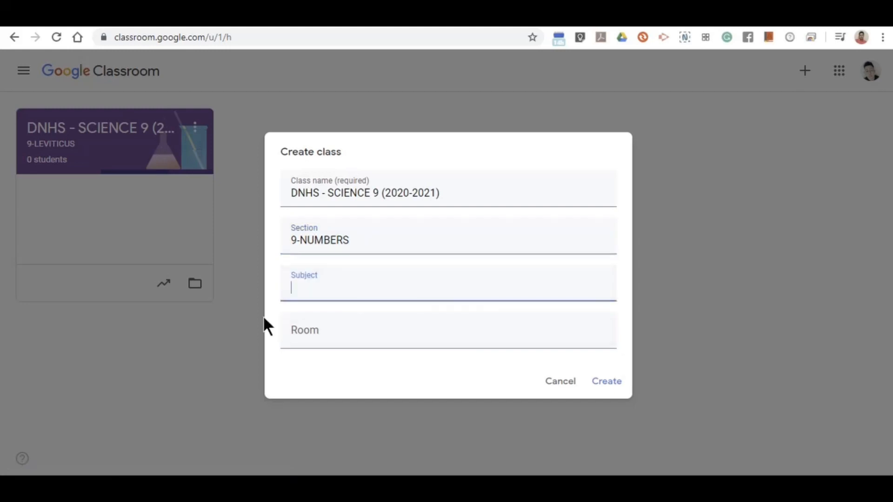
text(SCE)
key(BackSpace)
text(IENCE 9)
click(610, 394)
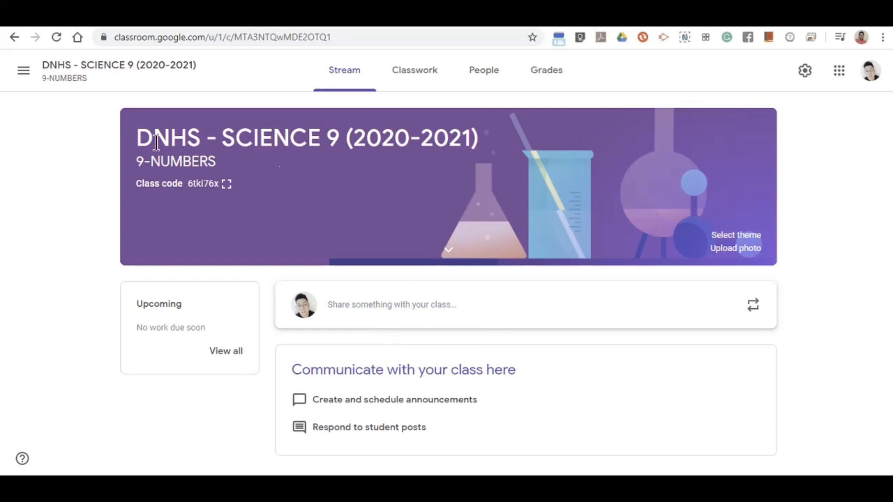
Highlight the banner's class title and section, then show the class code enlarged and close it.
drag(135, 137, 479, 139)
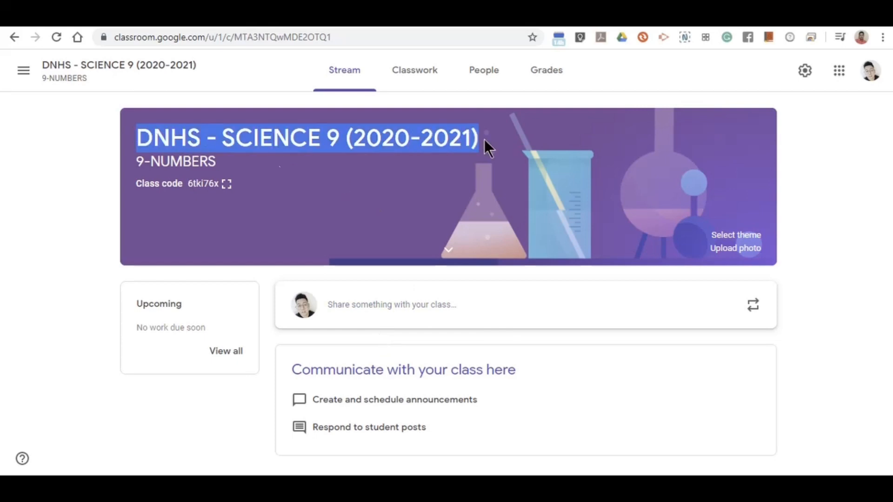
drag(136, 161, 231, 161)
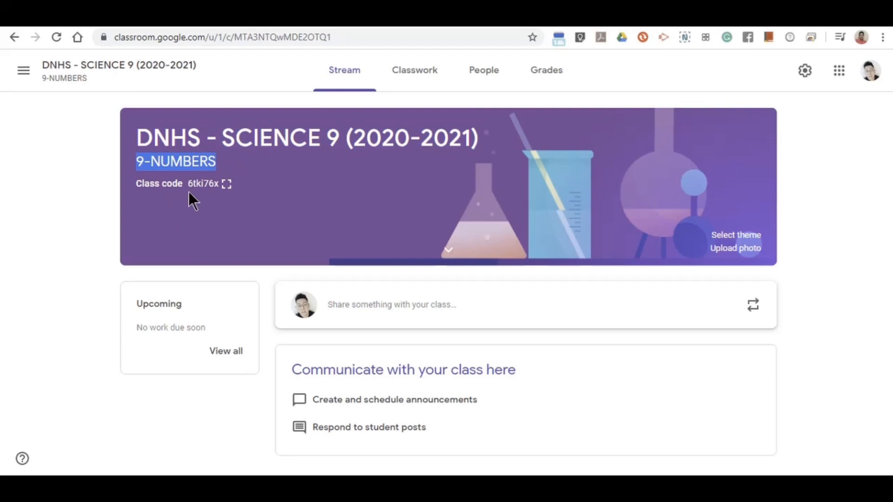
click(227, 186)
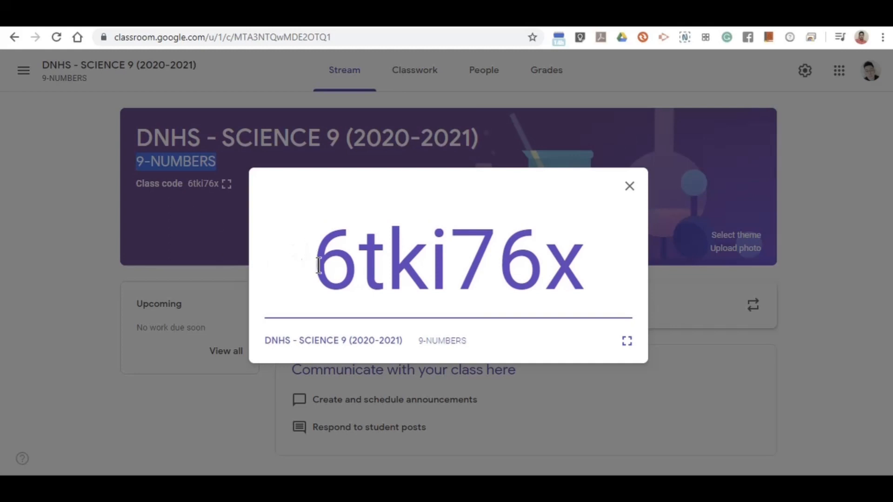
drag(316, 260, 624, 269)
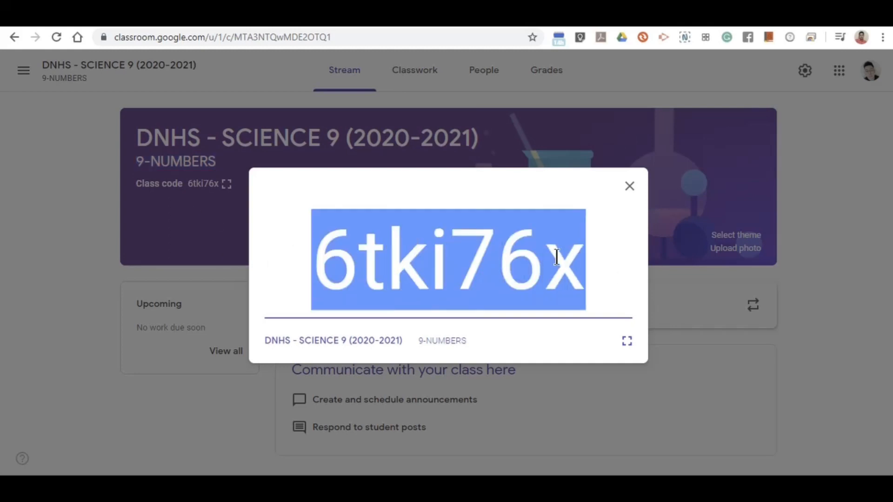
click(372, 278)
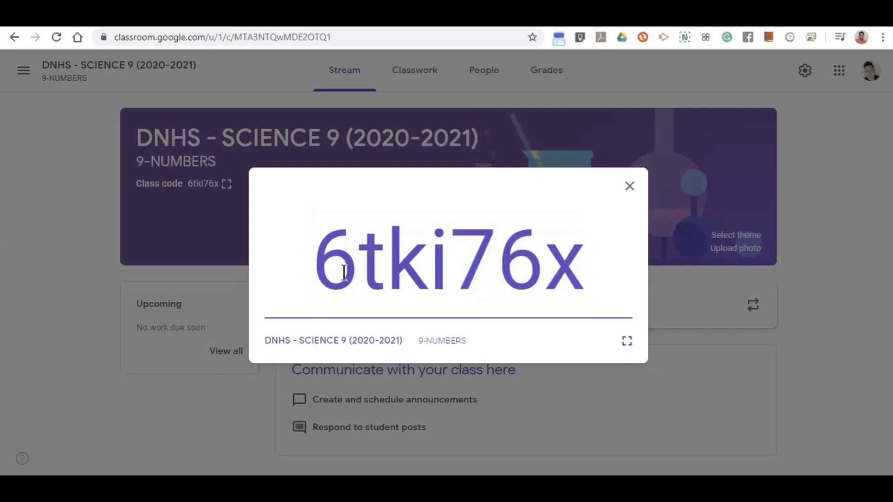
click(183, 239)
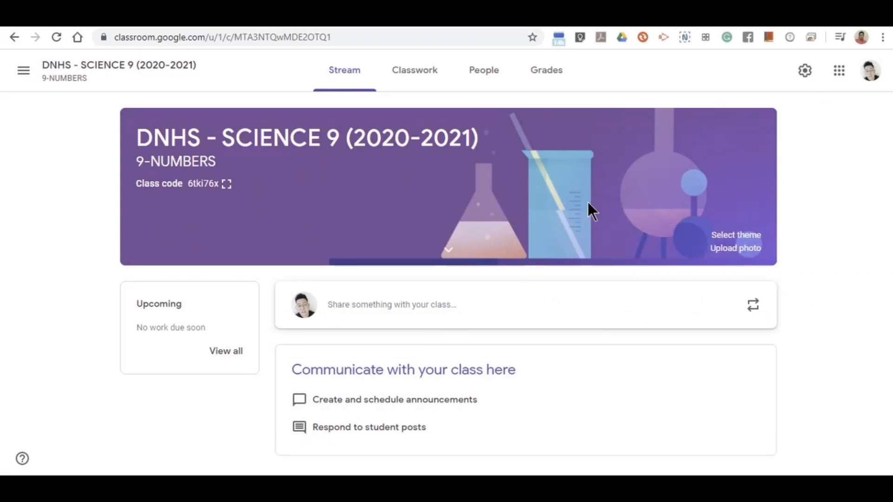
Browse the theme gallery's English & History, Math & Science, Arts, Sports and Other categories.
click(742, 237)
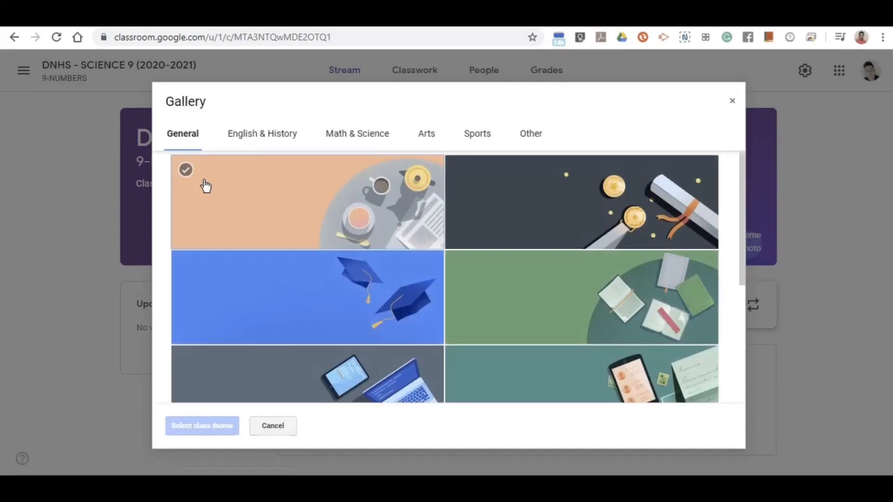
click(256, 140)
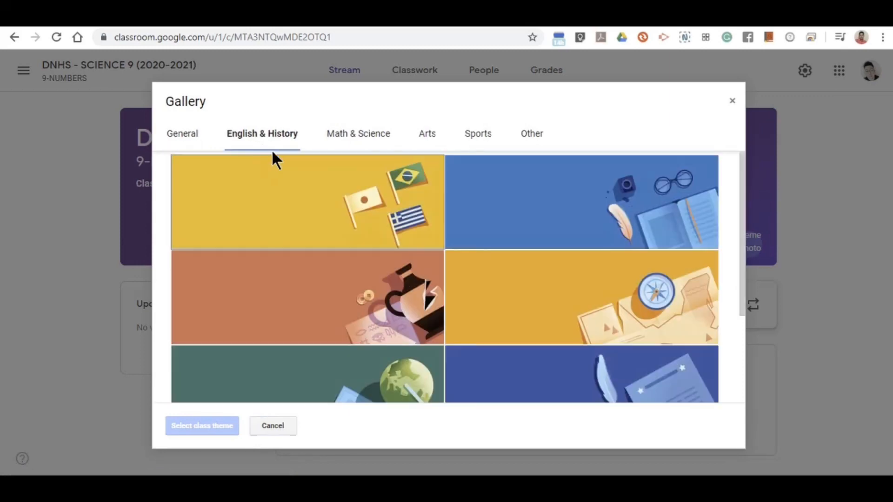
scroll(425, 300, down, 2)
scroll(425, 307, up, 2)
scroll(426, 309, down, 3)
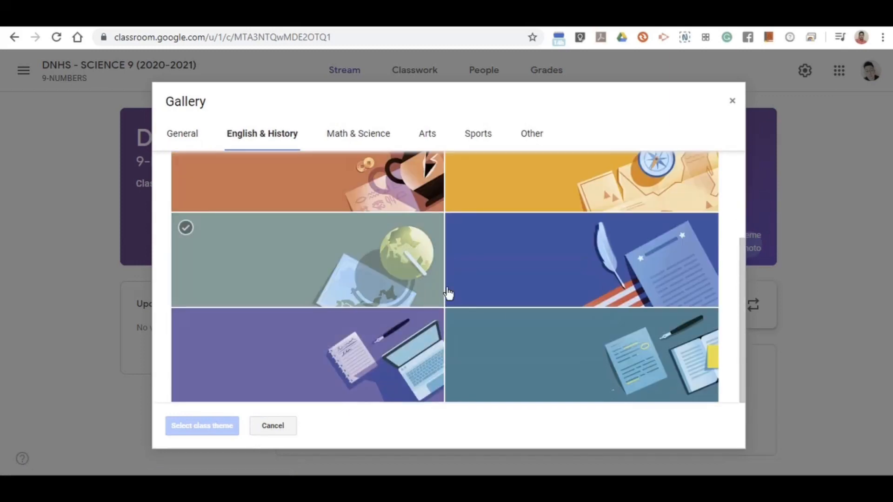
scroll(446, 293, up, 3)
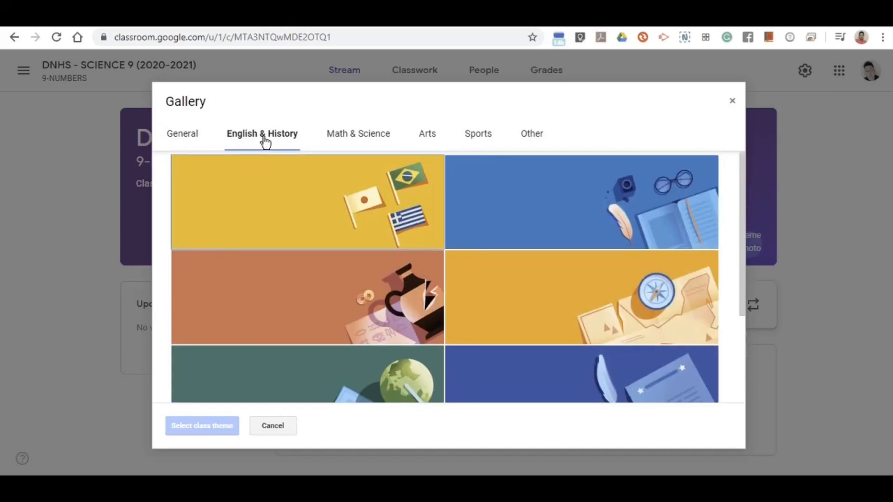
click(354, 145)
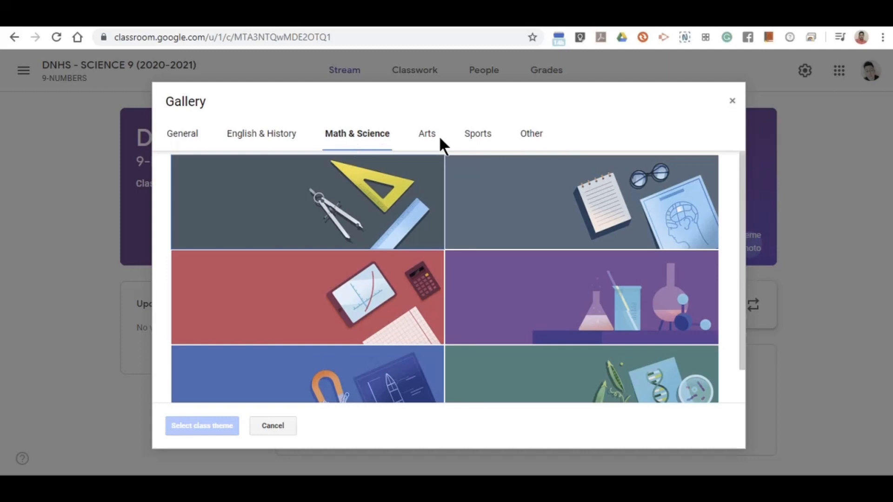
click(433, 139)
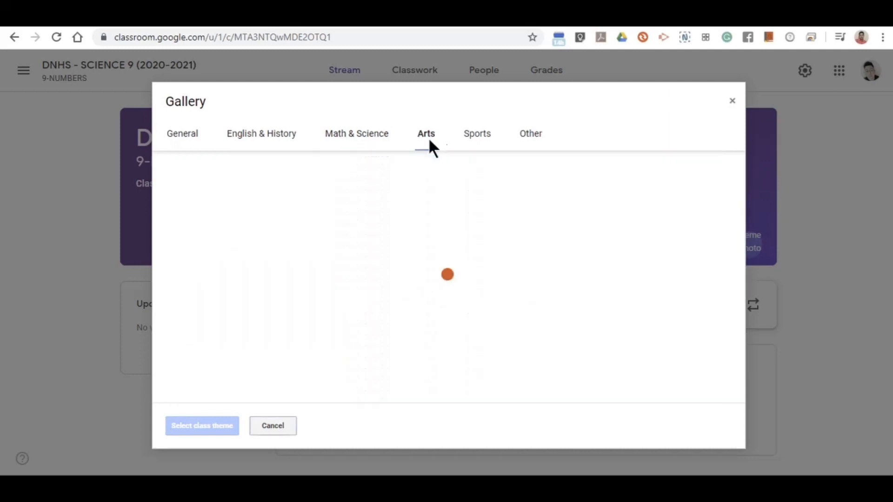
click(478, 143)
click(432, 144)
click(538, 139)
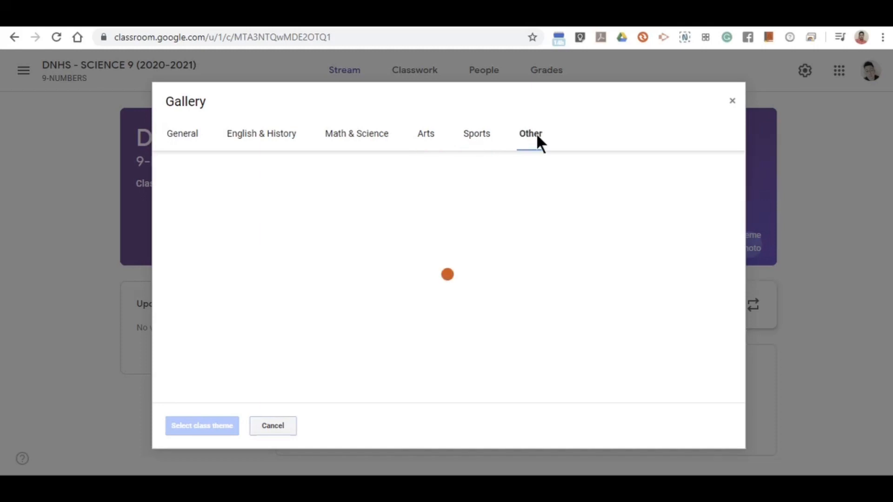
Choose the Biology theme under Math & Science and apply it to the class.
click(353, 136)
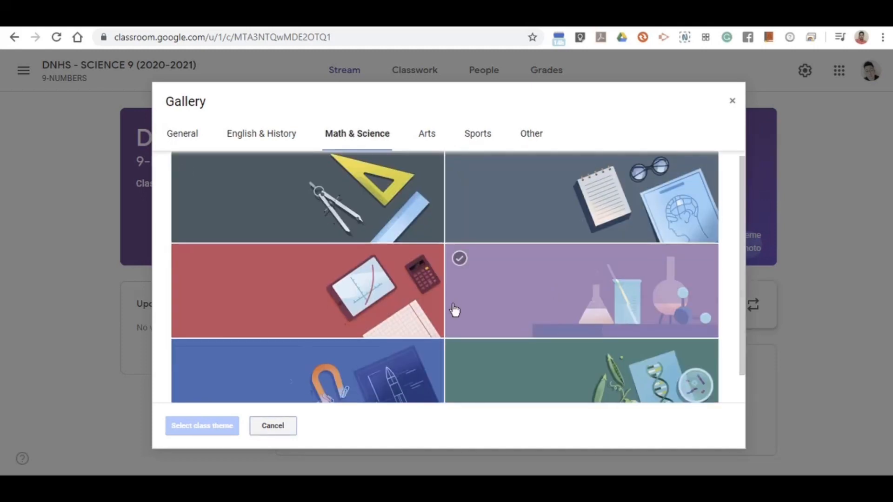
scroll(445, 284, down, 1)
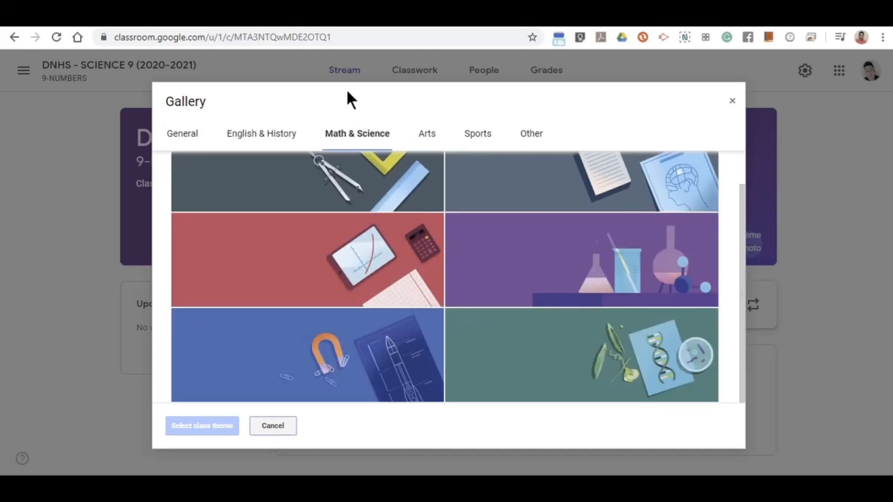
click(574, 381)
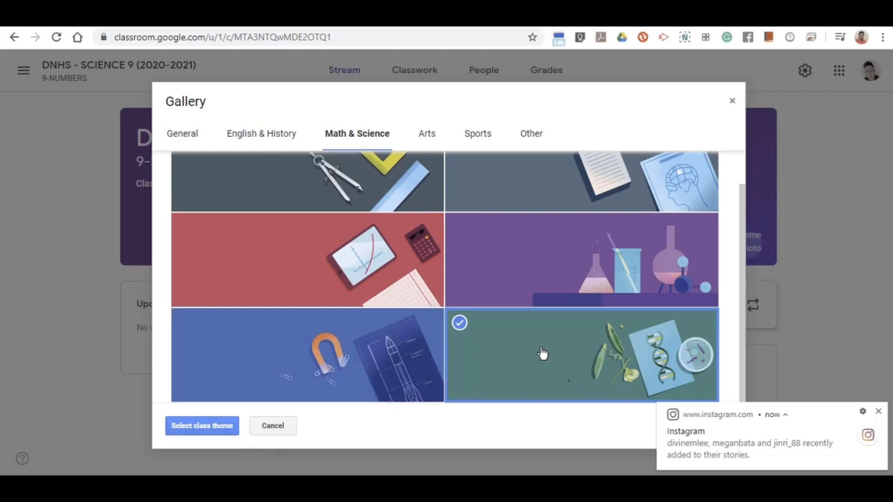
click(204, 432)
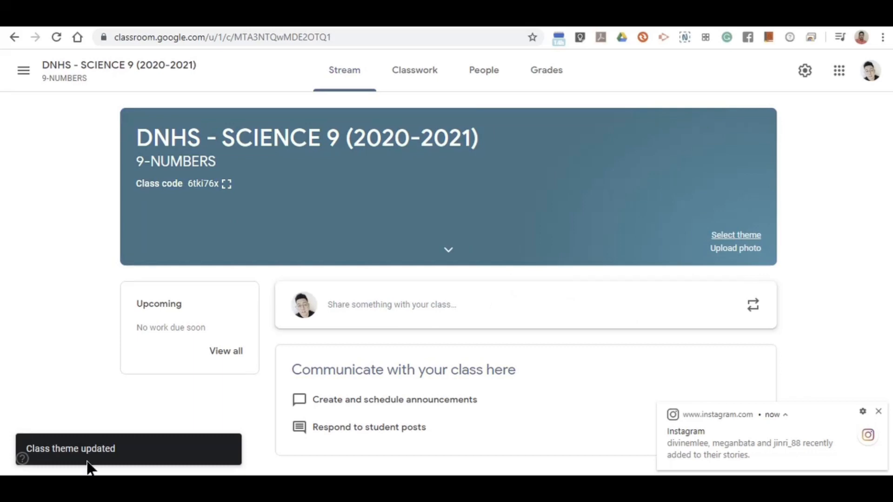
Load 'Science 9 (2020-2021) - LEVITICUS' from the E: drive as a custom banner photo.
click(485, 246)
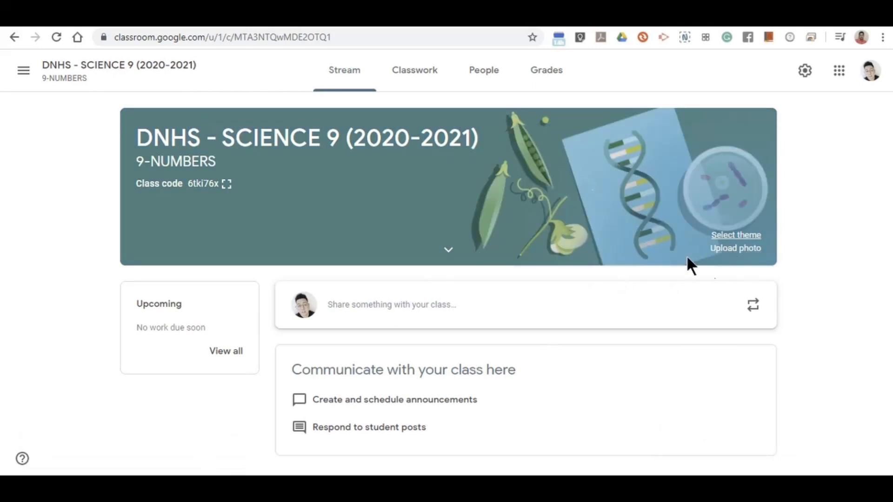
click(738, 250)
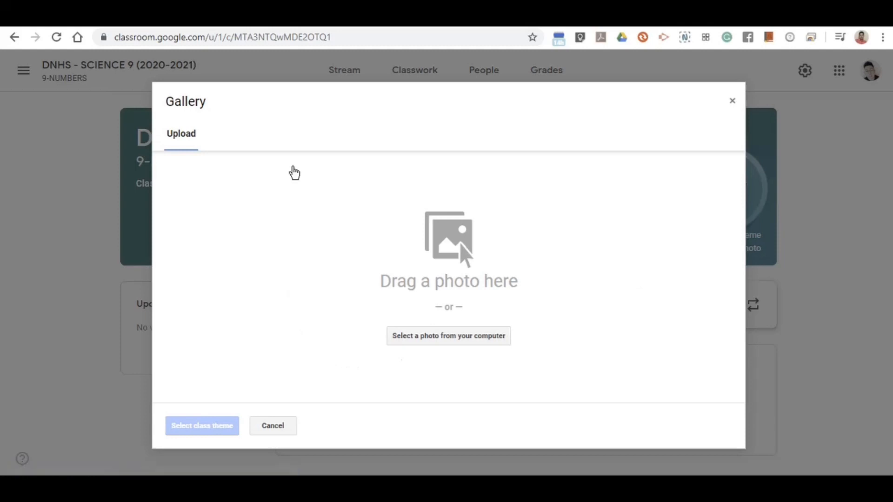
click(424, 344)
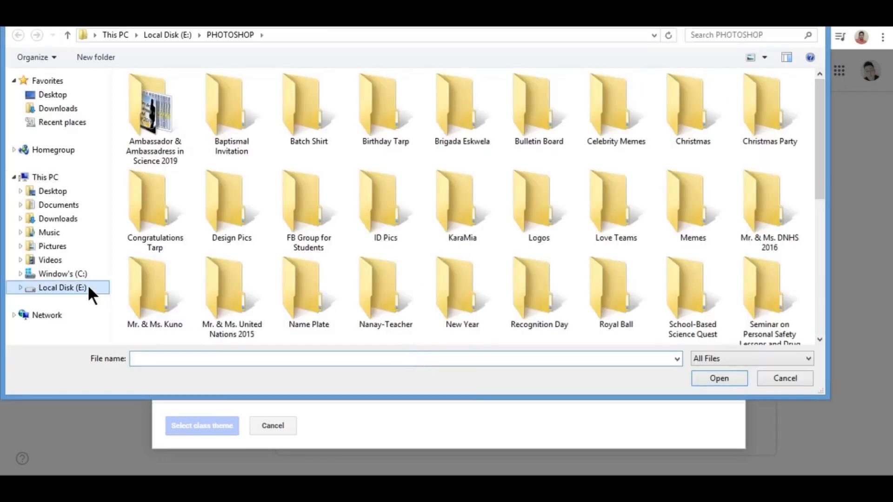
click(62, 288)
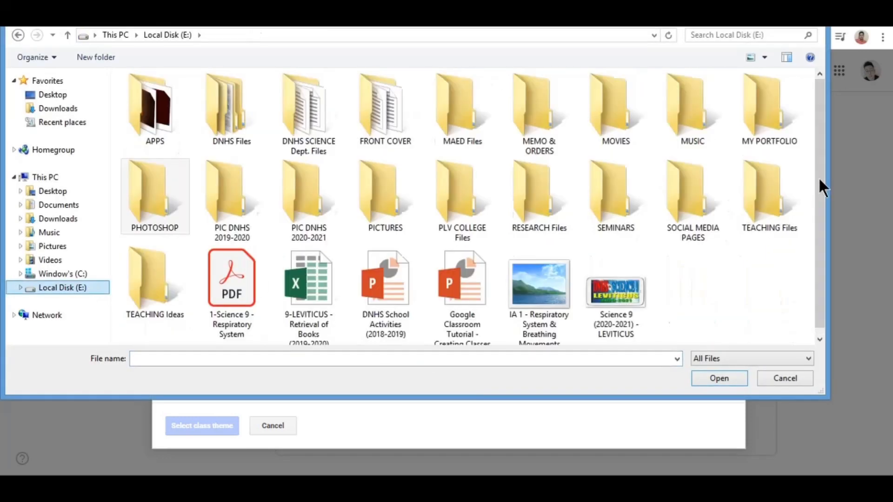
drag(819, 177, 818, 247)
click(609, 302)
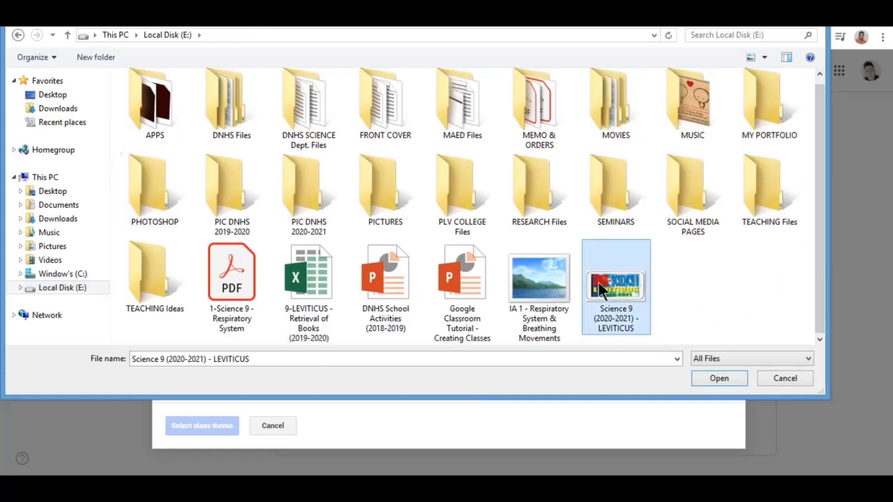
click(719, 377)
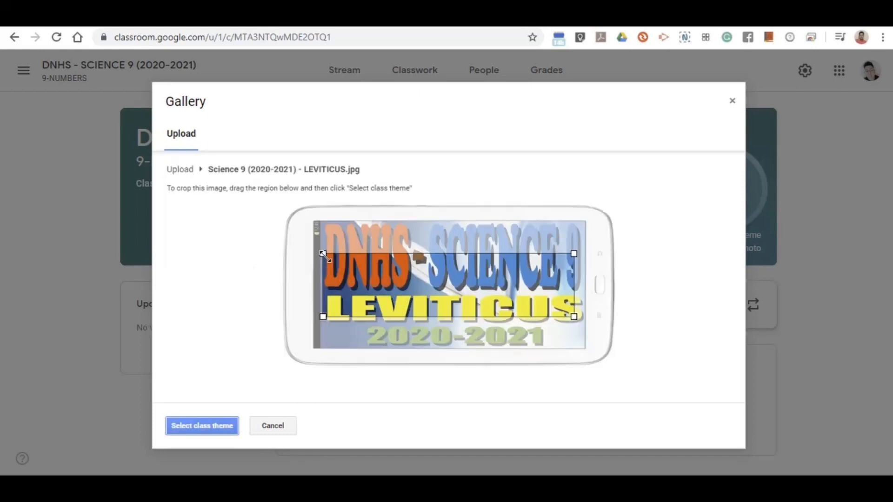
Adjust the banner crop area, then cancel, keeping the Biology theme.
drag(323, 254, 228, 216)
drag(574, 240, 676, 178)
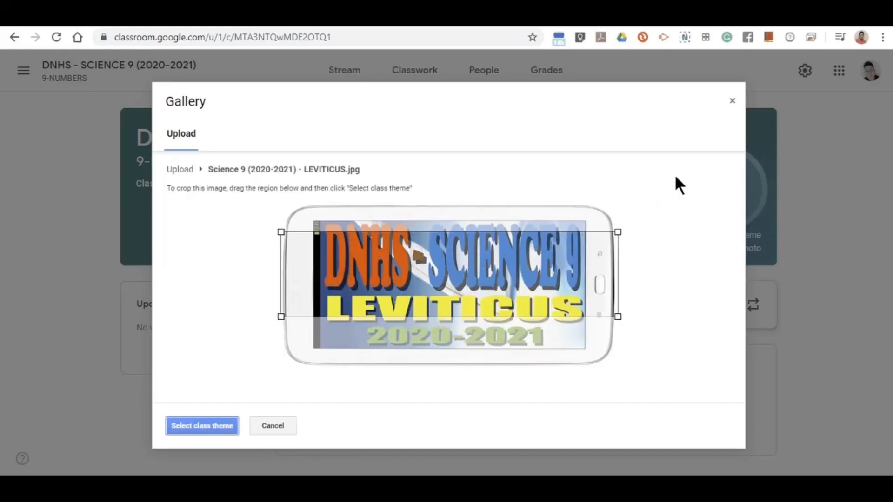
mouse_move(552, 283)
mouse_down()
mouse_move(552, 265)
mouse_move(551, 294)
mouse_move(551, 279)
mouse_move(551, 287)
mouse_up()
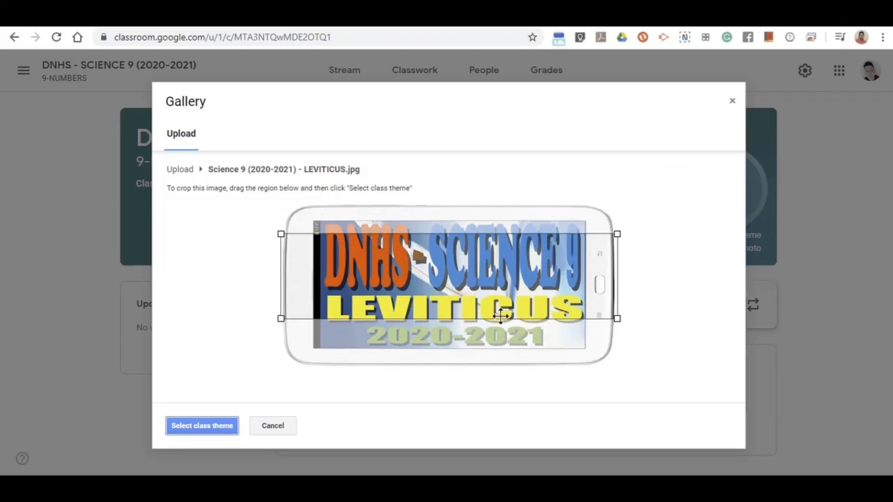
click(275, 426)
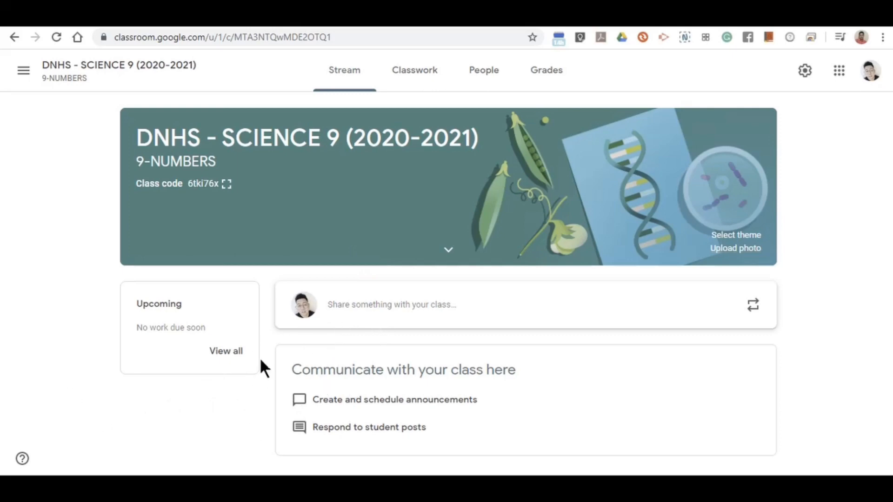
Write 'Welcome 9-NUMBERS to our Google Classroom...' and 'Please introduce yourself on the comment section...' on two lines.
click(358, 307)
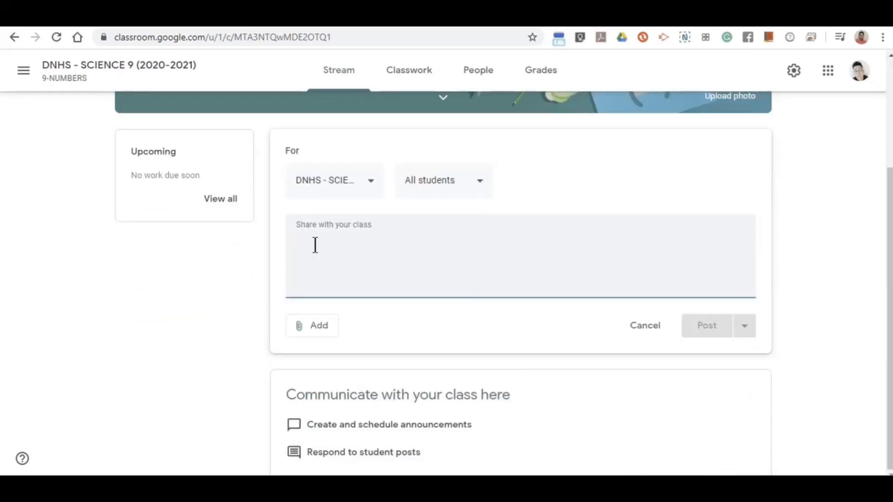
text(we)
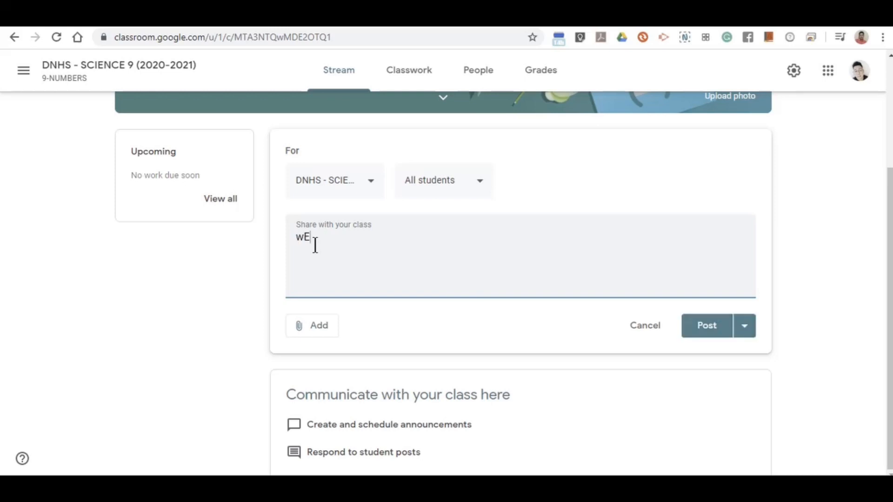
key(BackSpace)
key(BackSpace)
text(Welcome to)
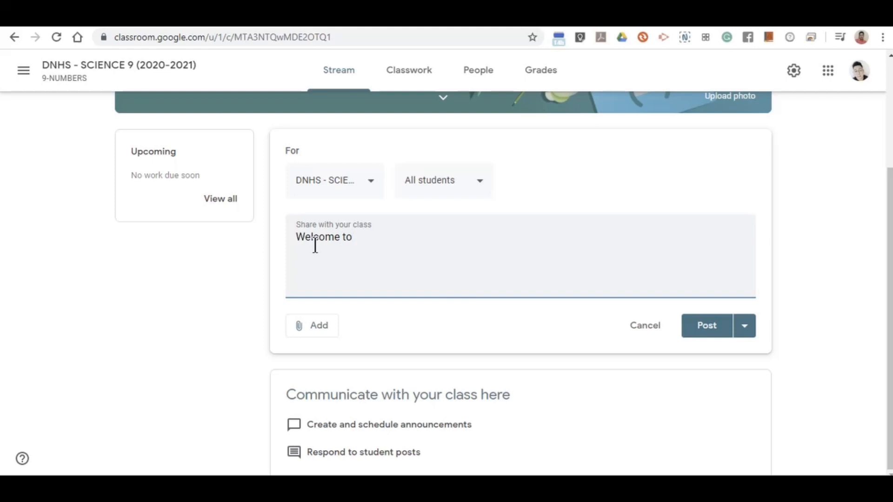
text( Go)
key(BackSpace)
key(BackSpace)
key(BackSpace)
key(BackSpace)
key(BackSpace)
text(9-NUMBERS t)
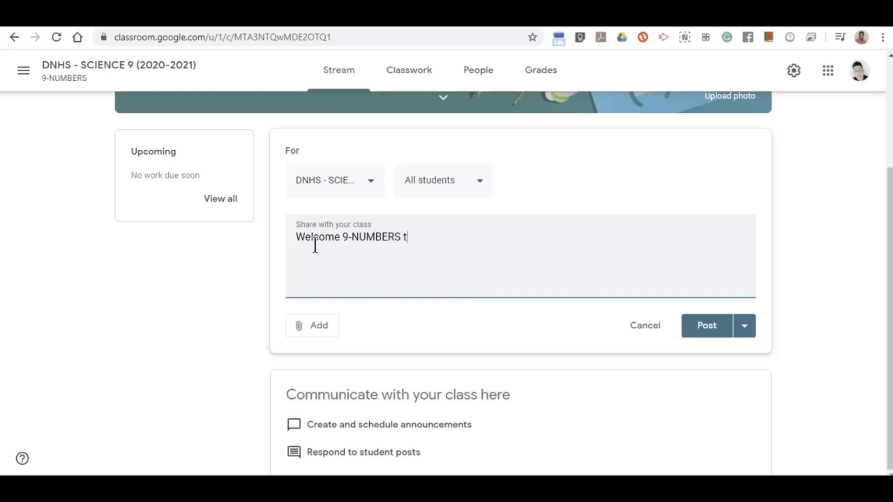
text(o our Google Clas)
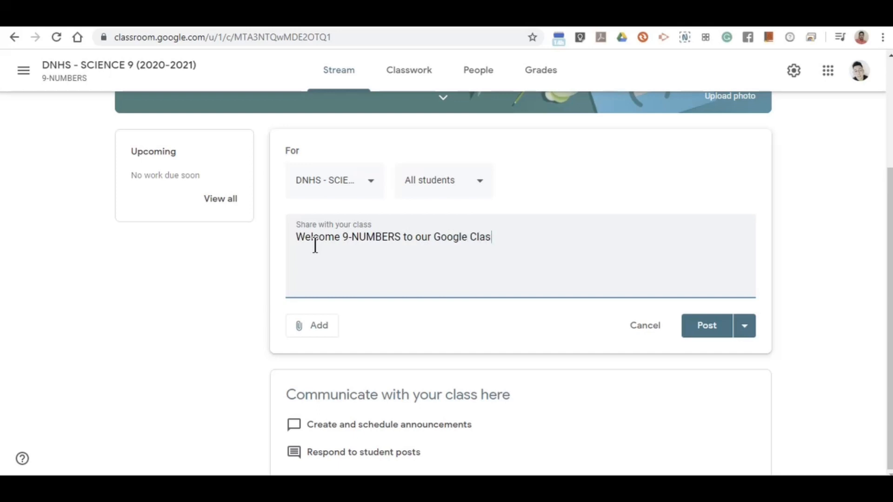
text(sroom...)
key(Return)
text(Please introduce )
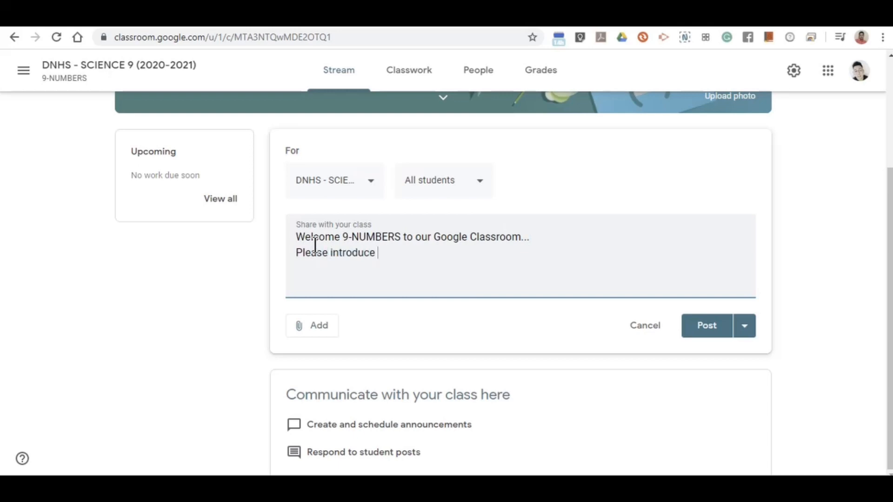
text(yourself on the comment)
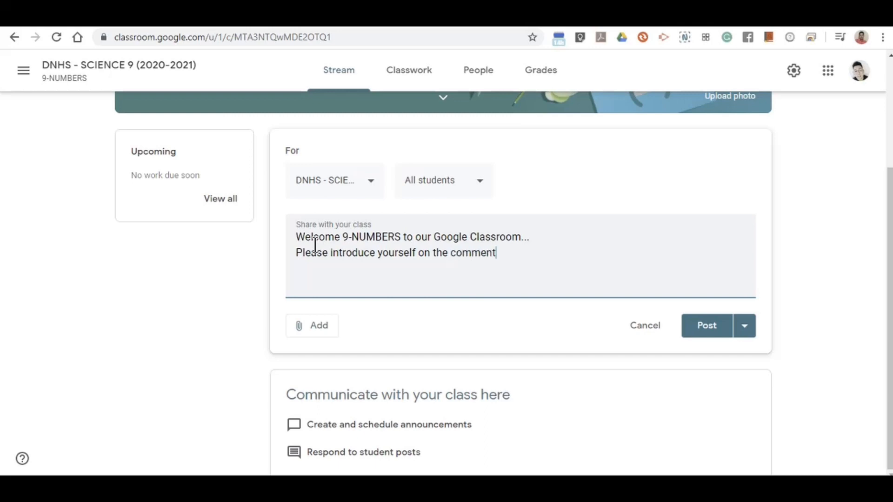
text( section...)
Add 9-LEVITICUS as a recipient so the announcement targets 2 classes.
click(364, 191)
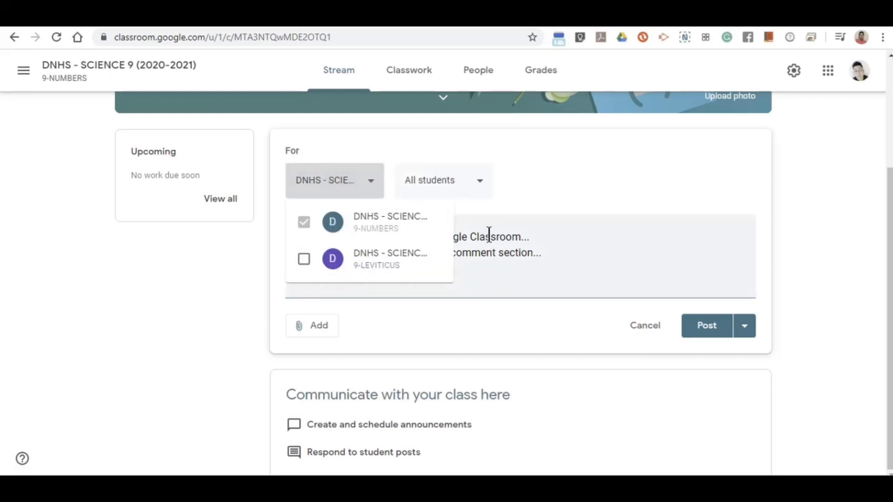
click(546, 223)
scroll(538, 325, up, 3)
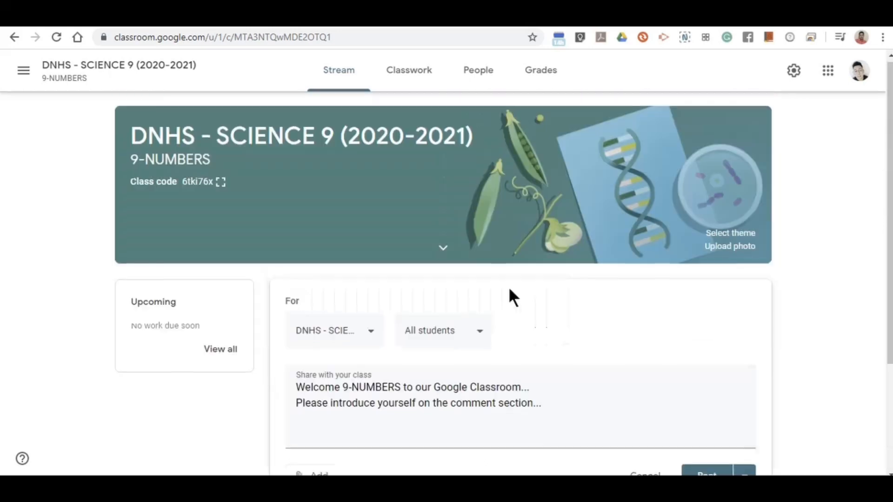
scroll(343, 393, down, 3)
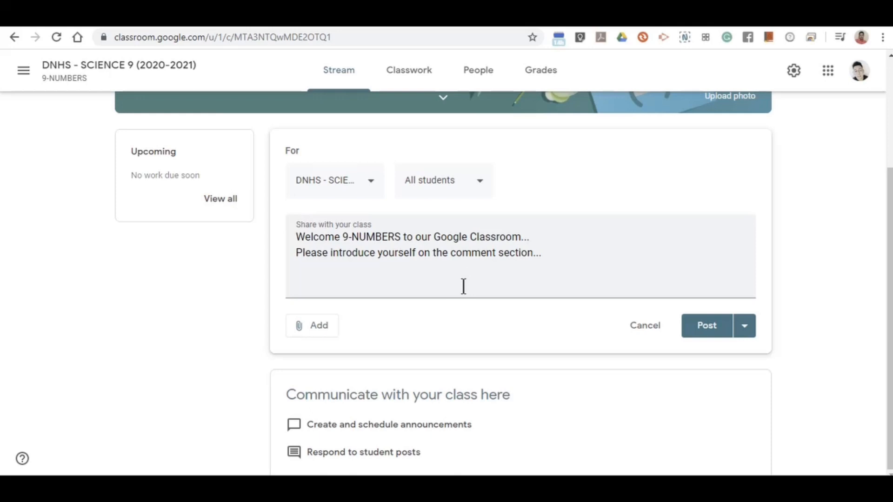
click(356, 197)
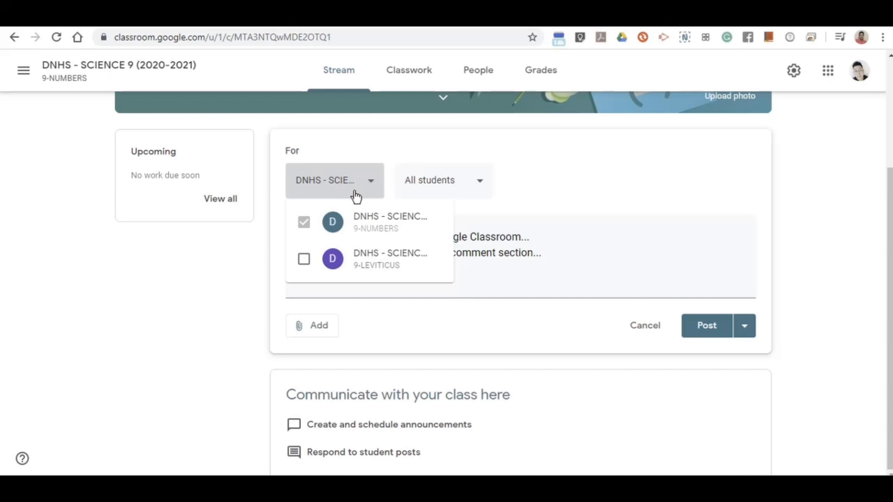
click(542, 202)
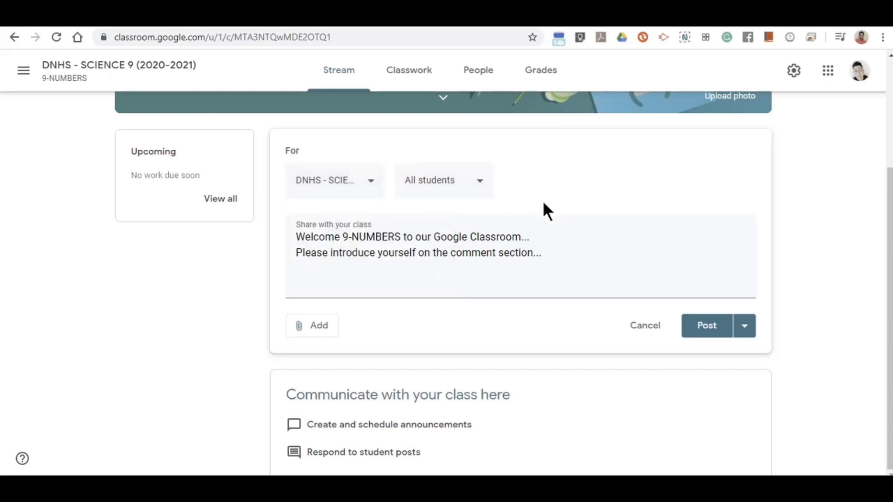
click(369, 193)
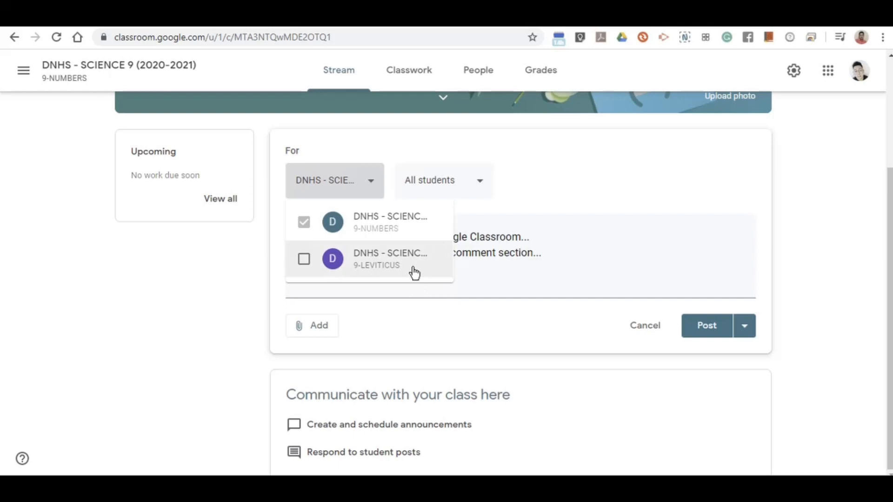
click(303, 262)
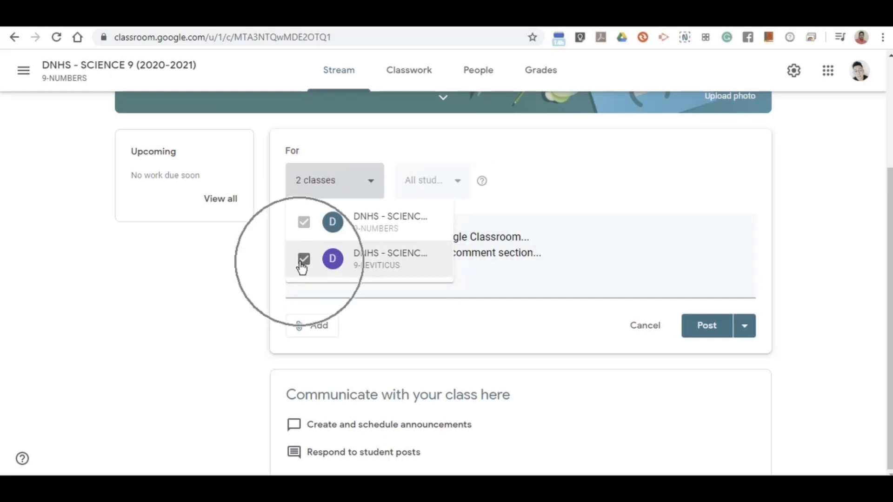
click(557, 259)
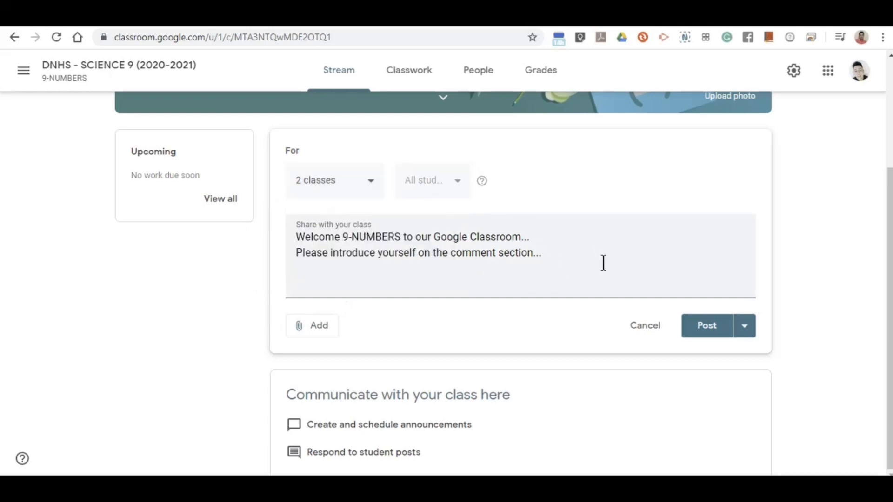
Post the welcome announcement to both classes, leaving the comment box empty.
click(715, 335)
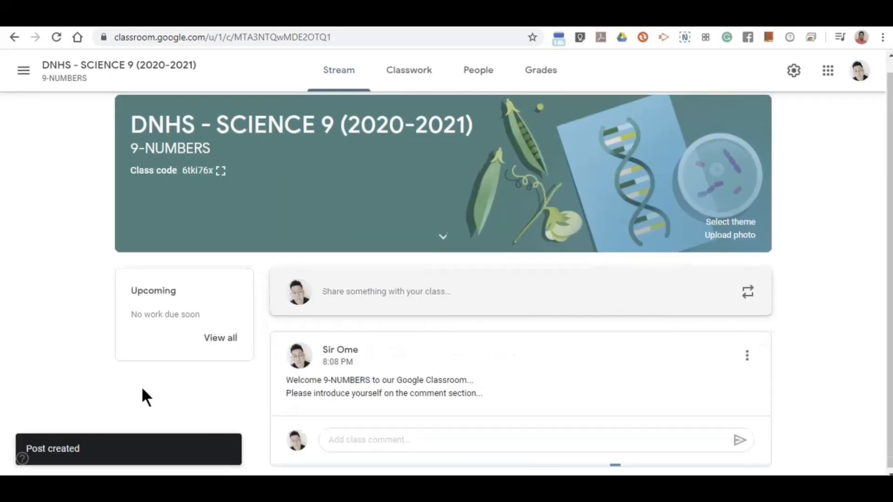
click(360, 438)
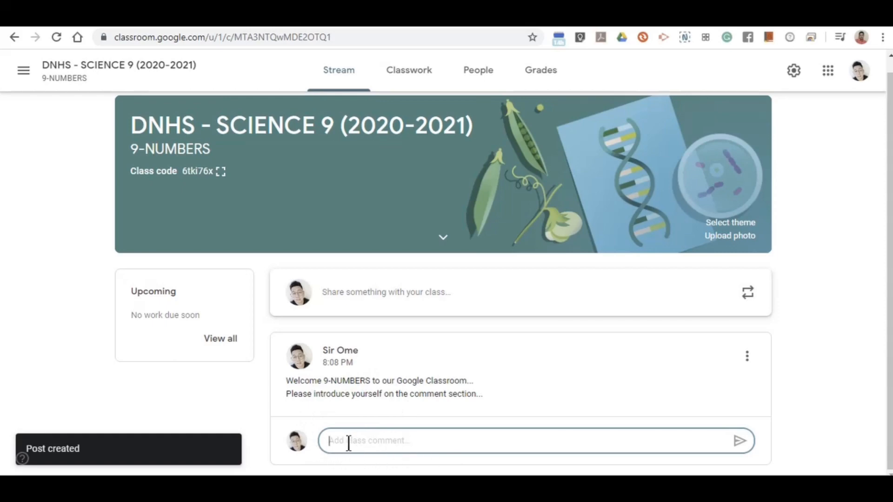
click(243, 408)
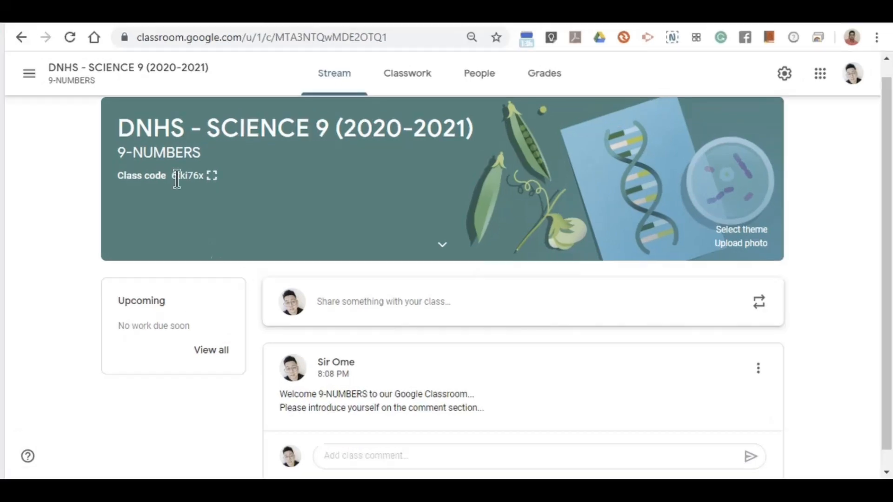
Show the class code enlarged, select it, and close the enlarged view.
click(213, 176)
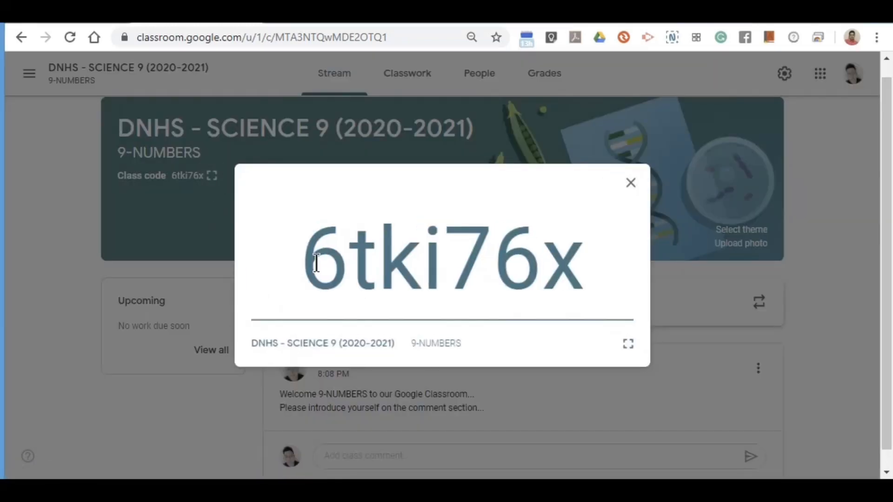
drag(316, 263, 580, 270)
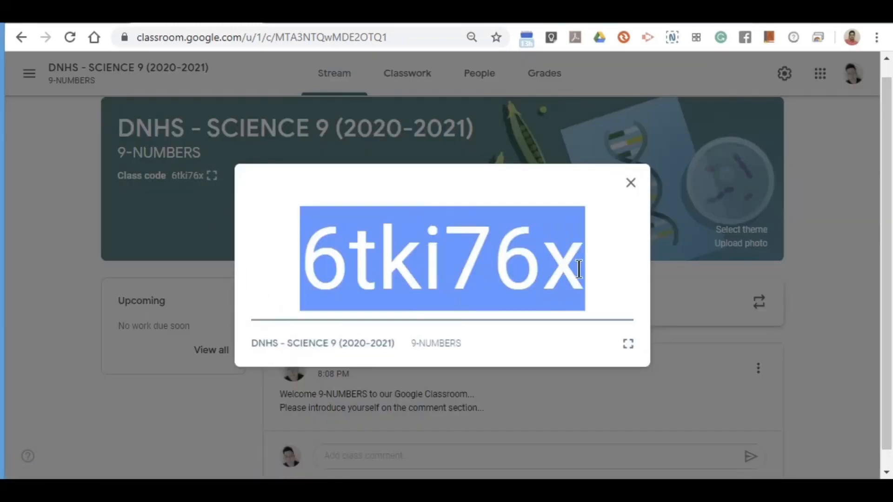
click(631, 183)
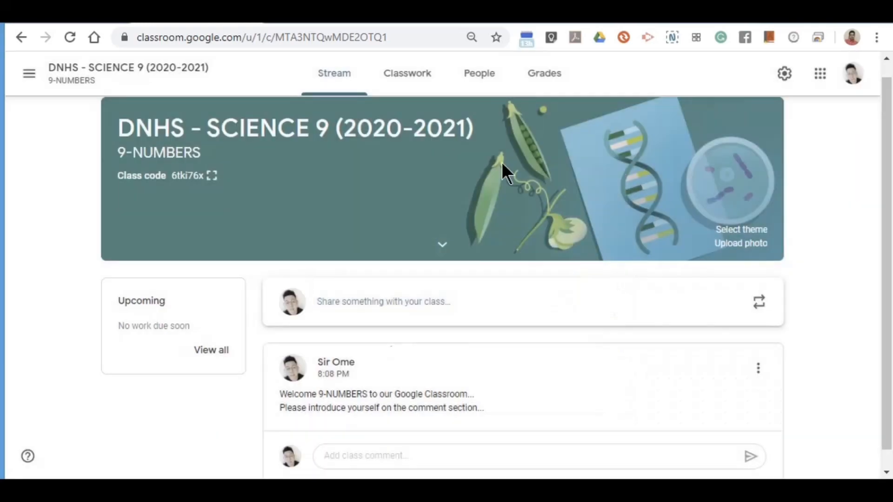
Invite the student's account from the People tab, then switch to that student's inbox.
click(486, 86)
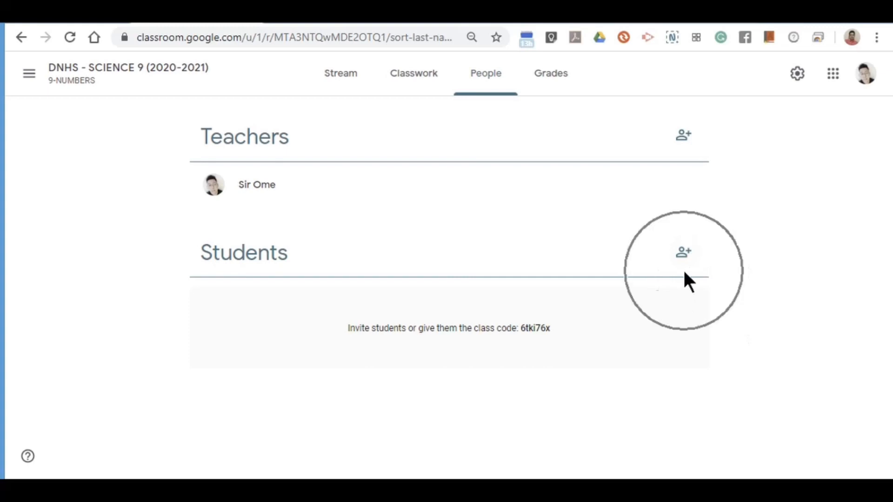
click(683, 255)
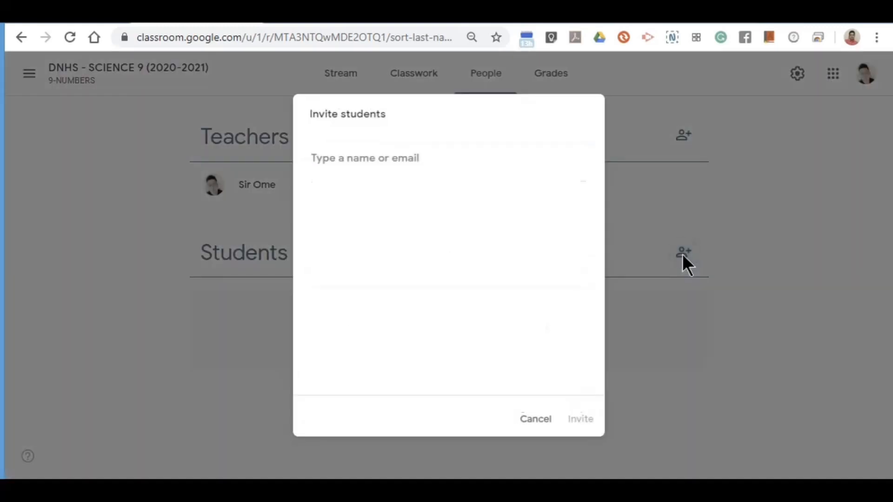
click(386, 160)
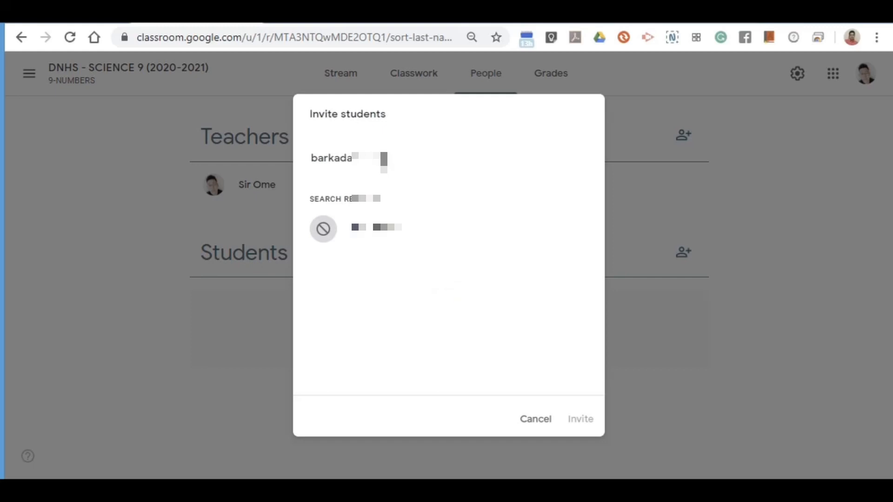
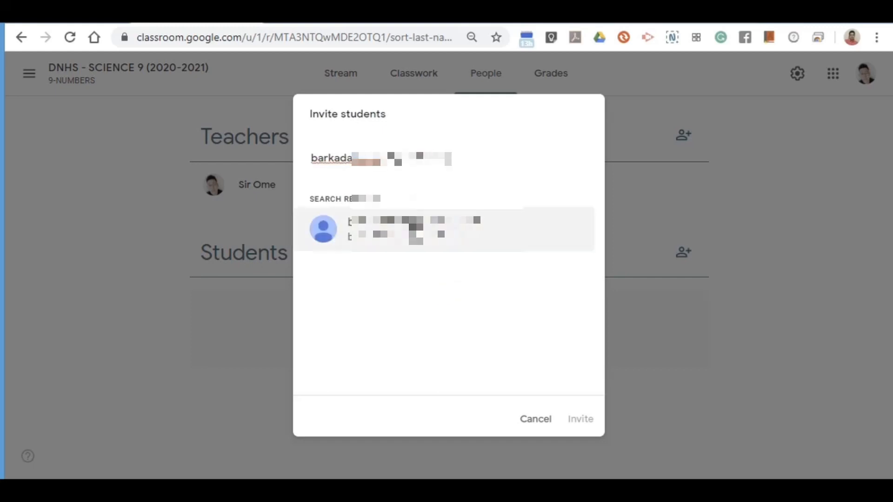
click(419, 231)
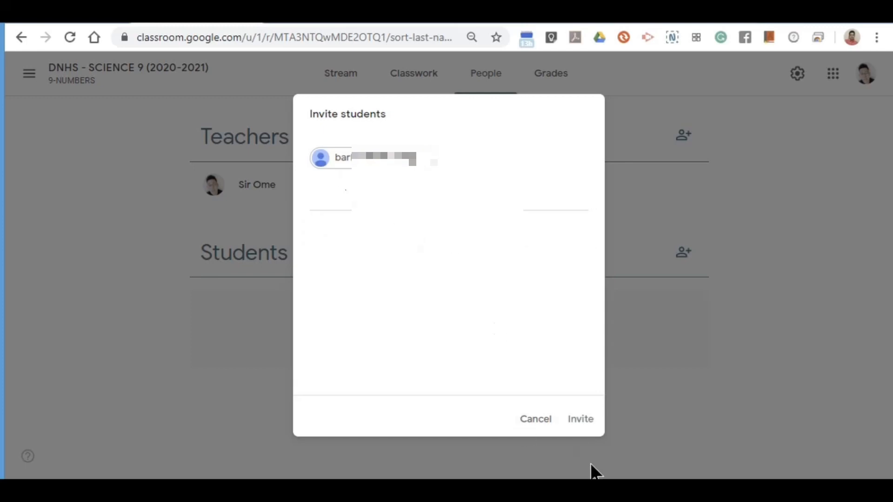
click(581, 424)
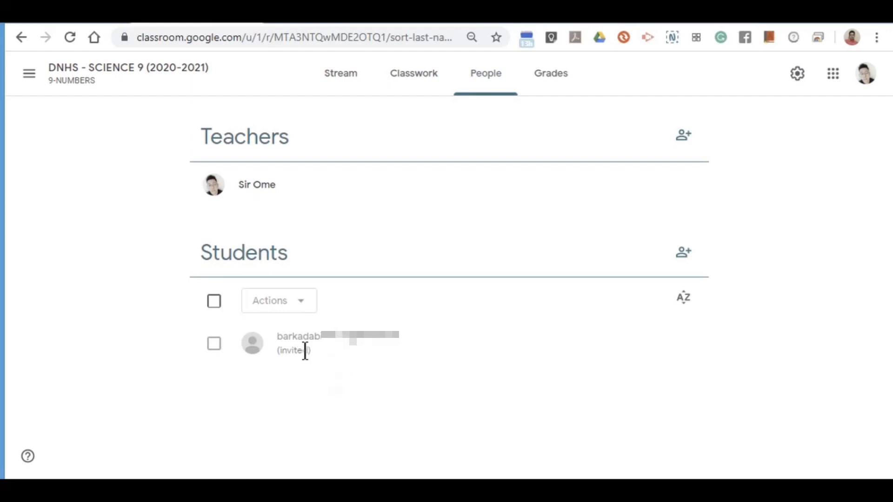
click(308, 22)
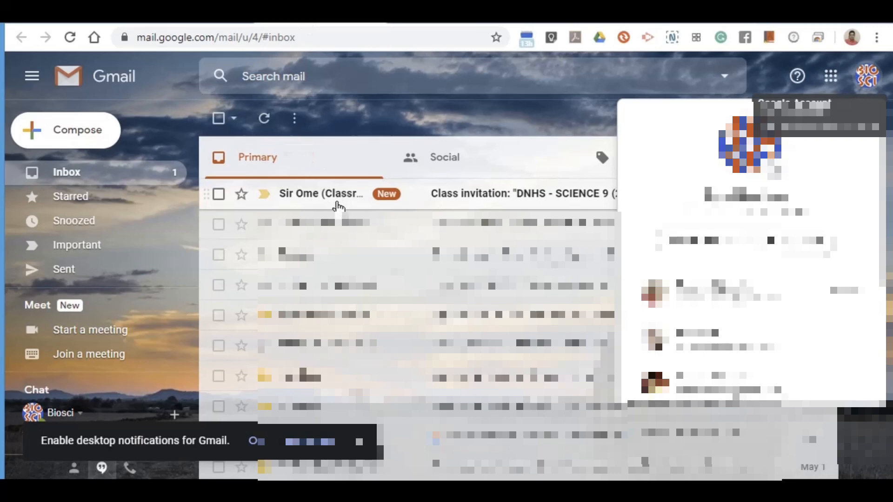
Open the DNHS - SCIENCE 9 class invitation email and click JOIN.
click(532, 108)
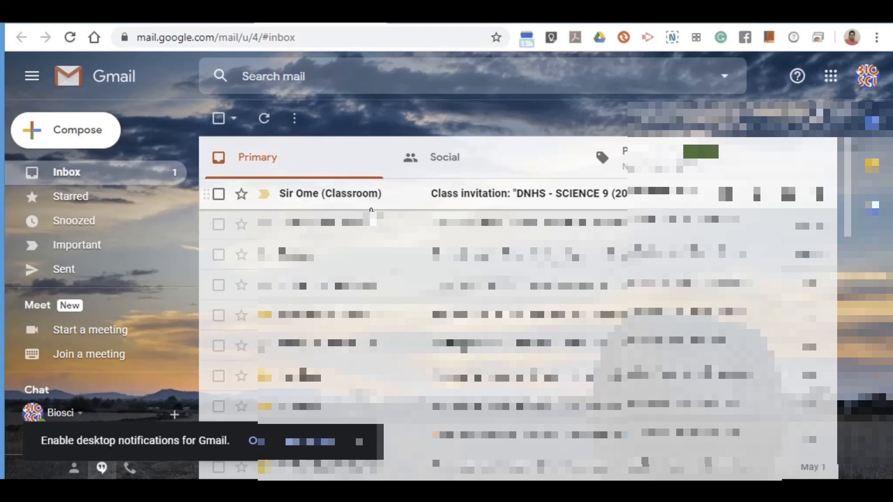
click(431, 206)
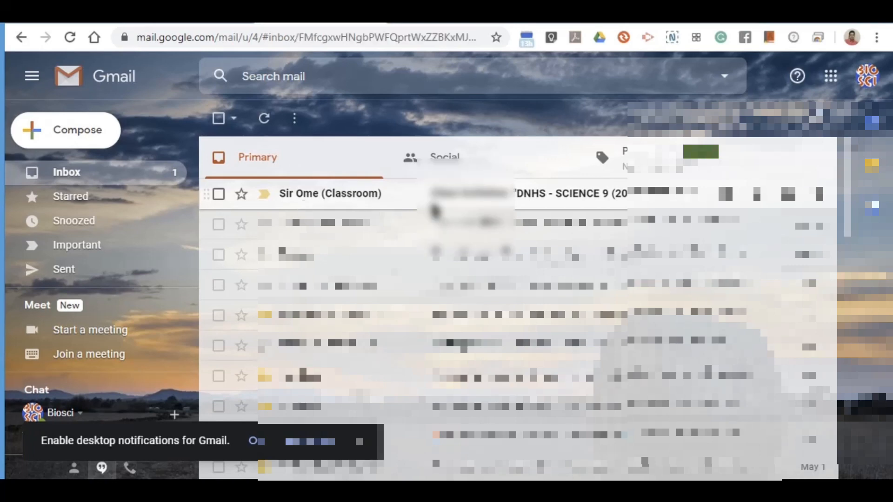
scroll(450, 320, down, 5)
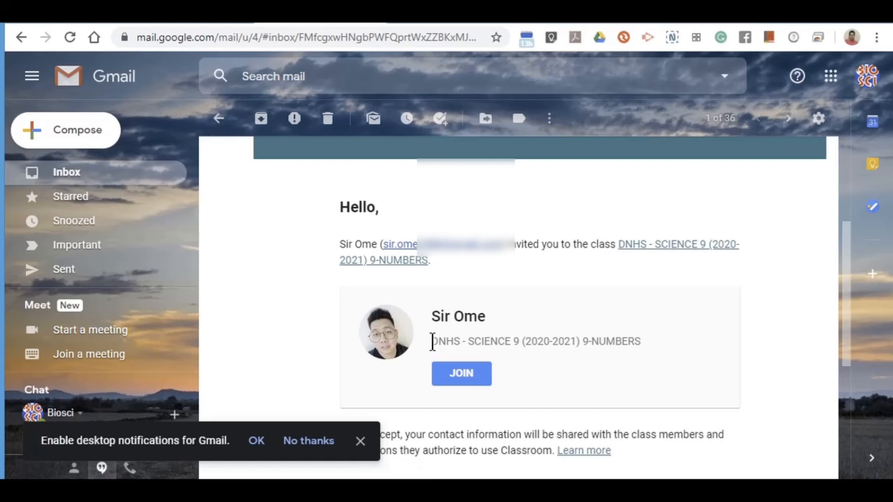
drag(432, 342, 655, 355)
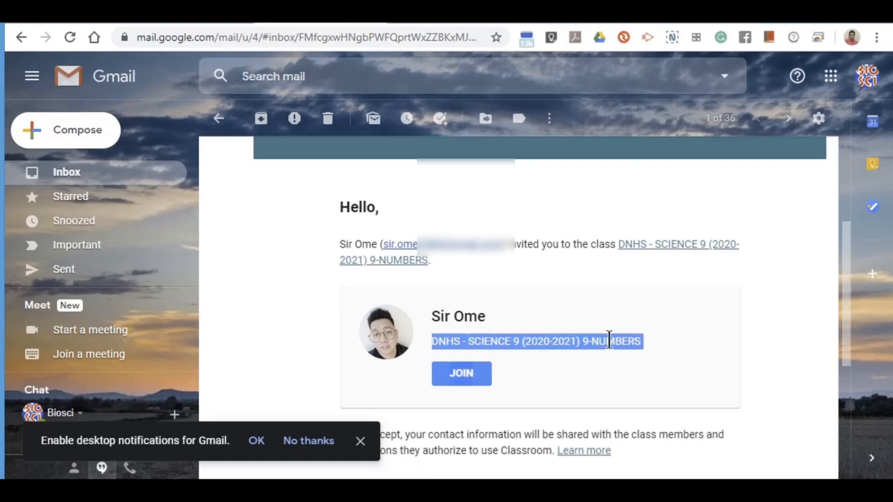
click(555, 369)
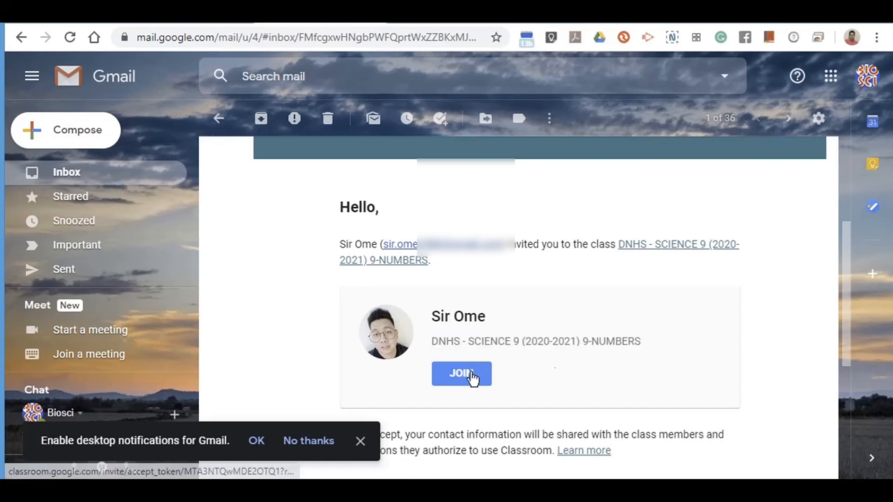
click(458, 376)
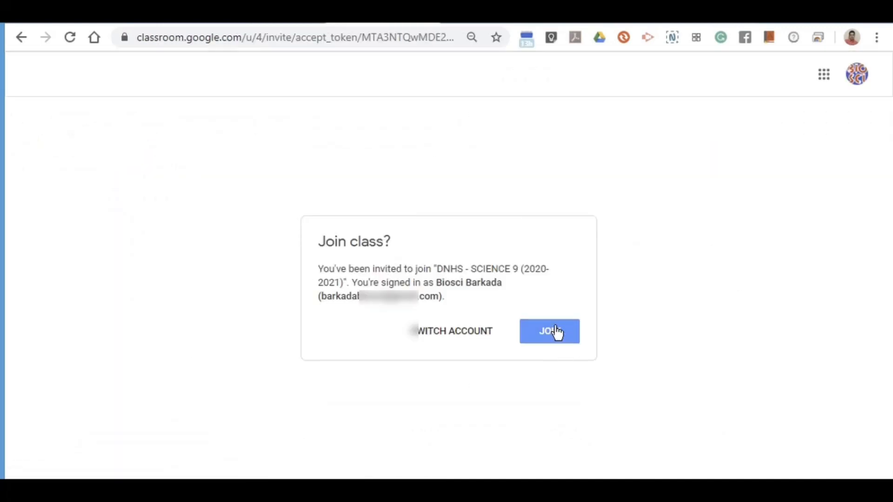
Join DNHS - SCIENCE 9 as the student and comment 'Hello, Sir Ome...' on the welcome post.
click(554, 340)
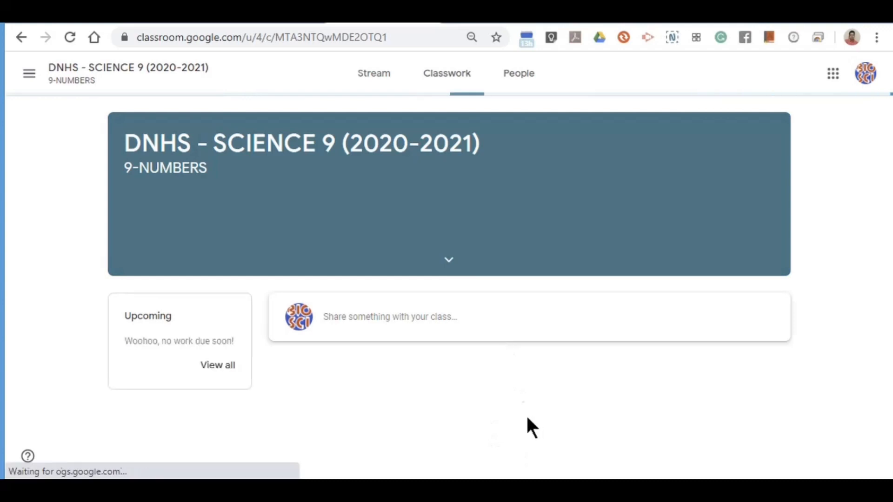
scroll(279, 363, down, 1)
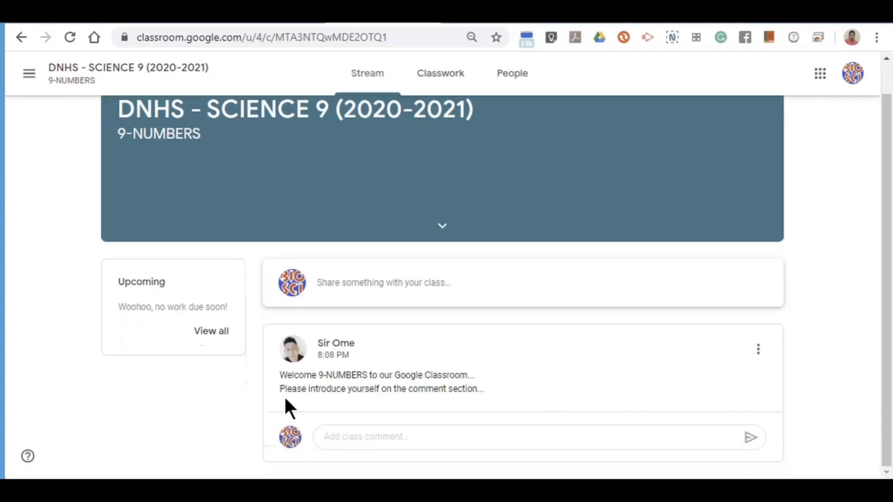
click(361, 435)
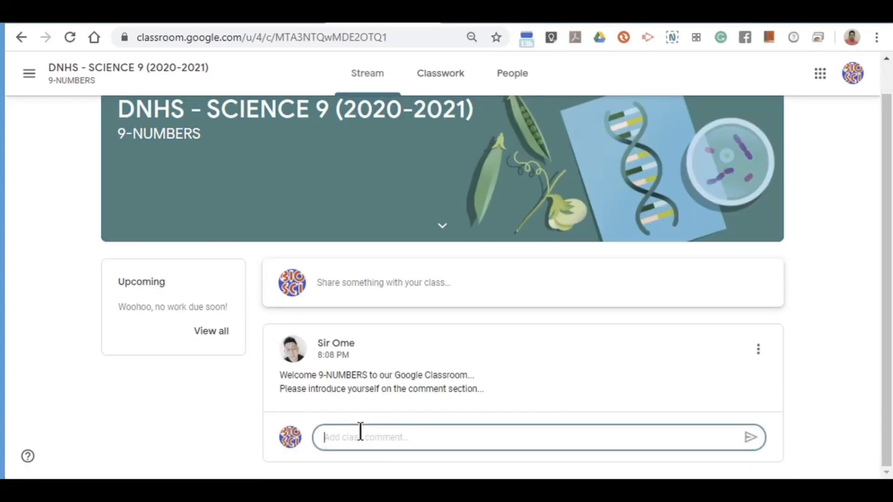
text(Hello)
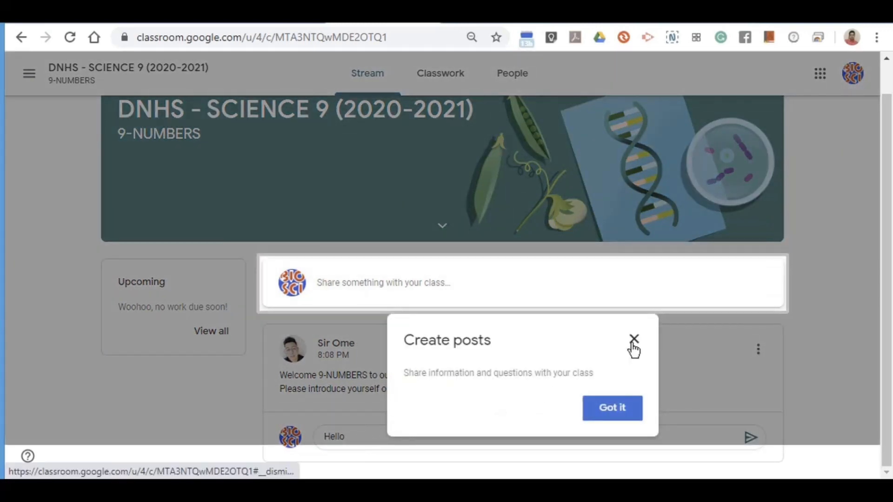
click(634, 339)
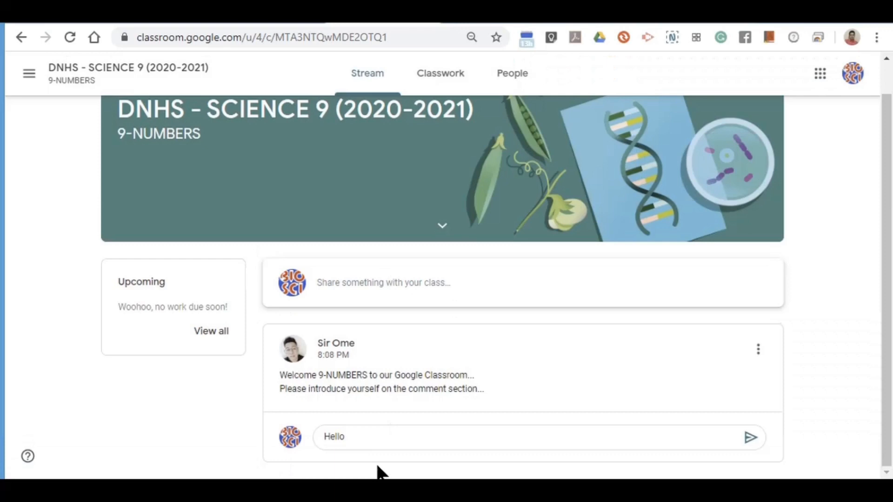
click(365, 437)
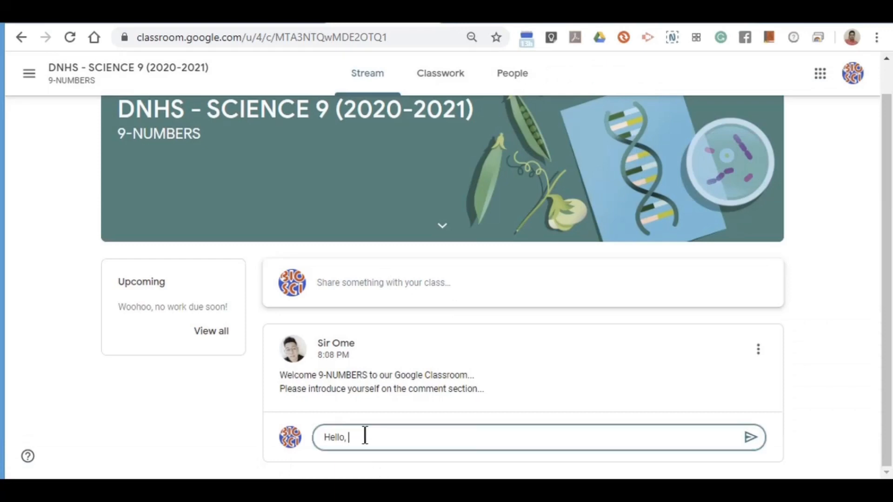
text(, Sir Ome...)
key(Return)
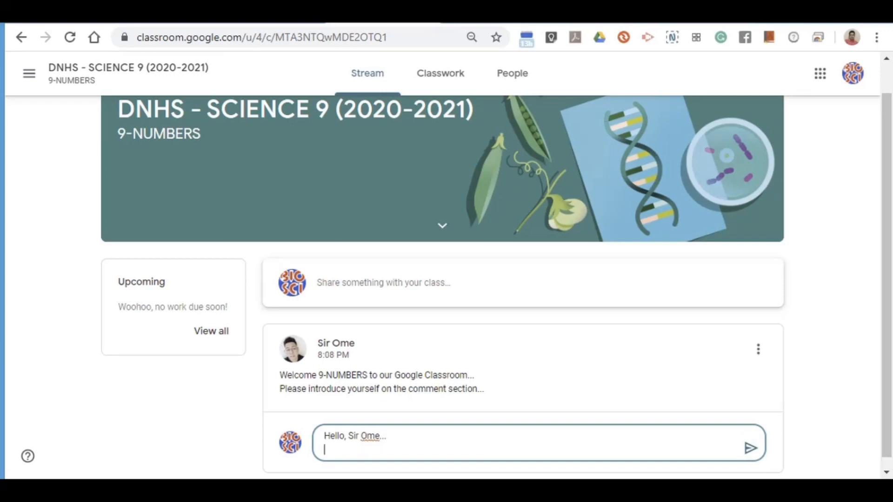
click(750, 447)
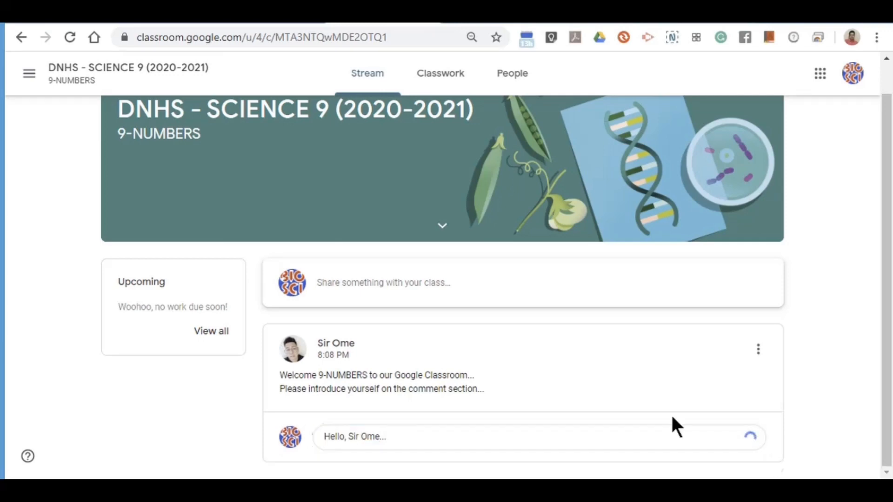
scroll(442, 435, down, 2)
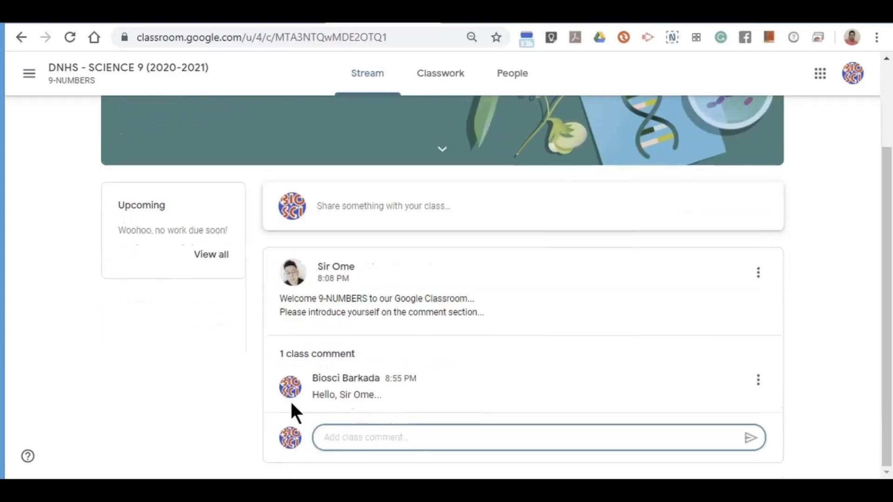
scroll(247, 418, up, 3)
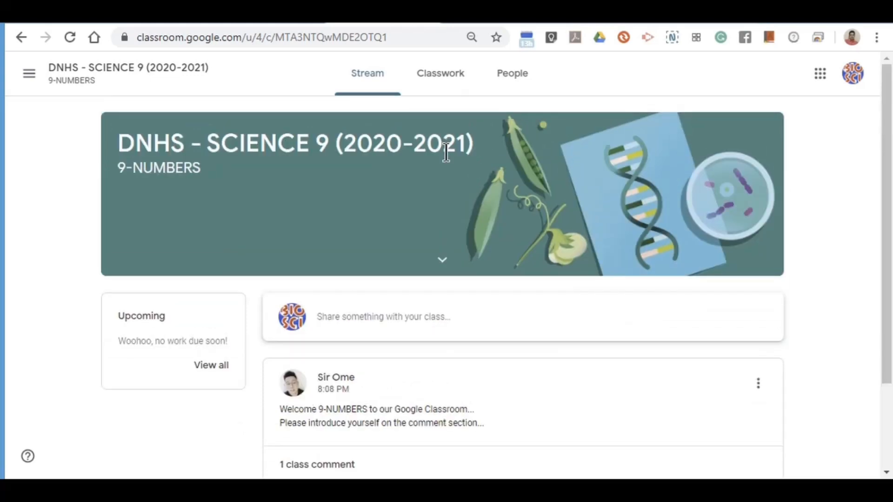
In the teacher's tab, check the joined student under People, then return to the Stream.
click(173, 17)
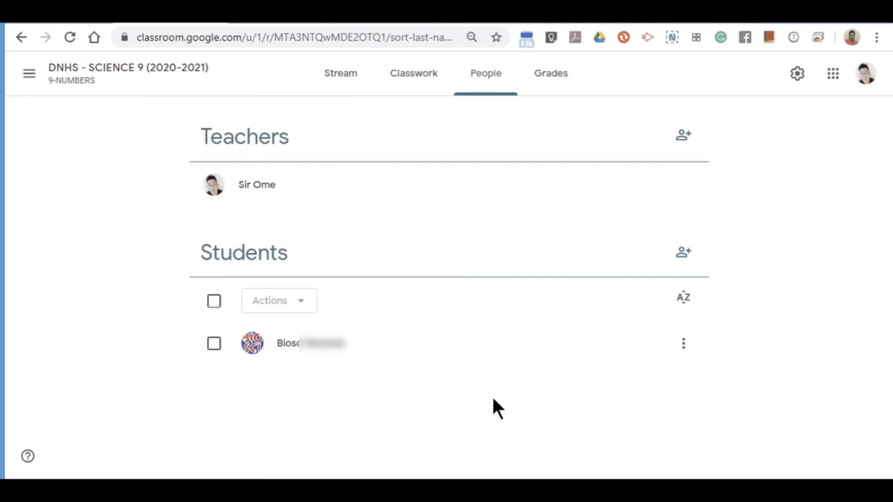
click(287, 357)
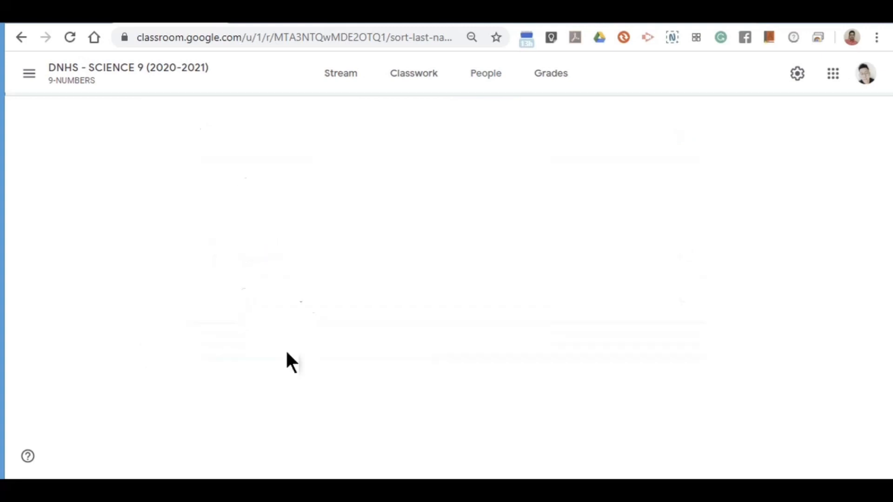
click(20, 37)
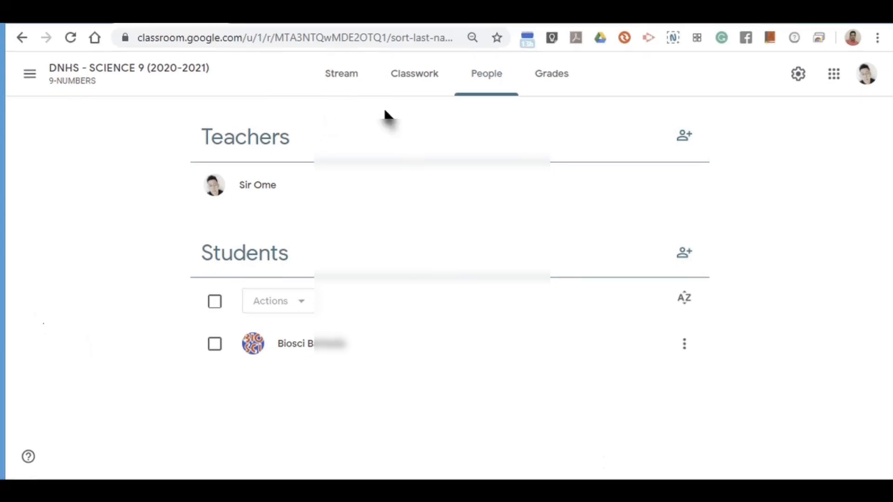
click(338, 80)
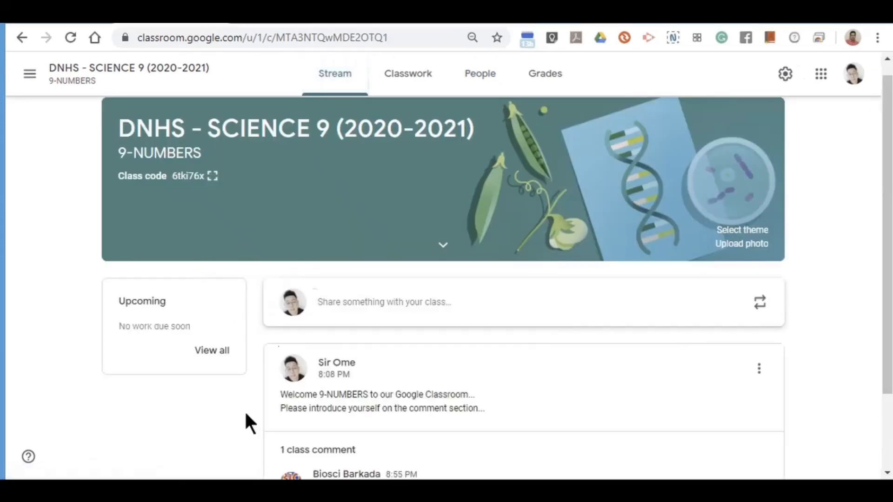
scroll(237, 409, down, 2)
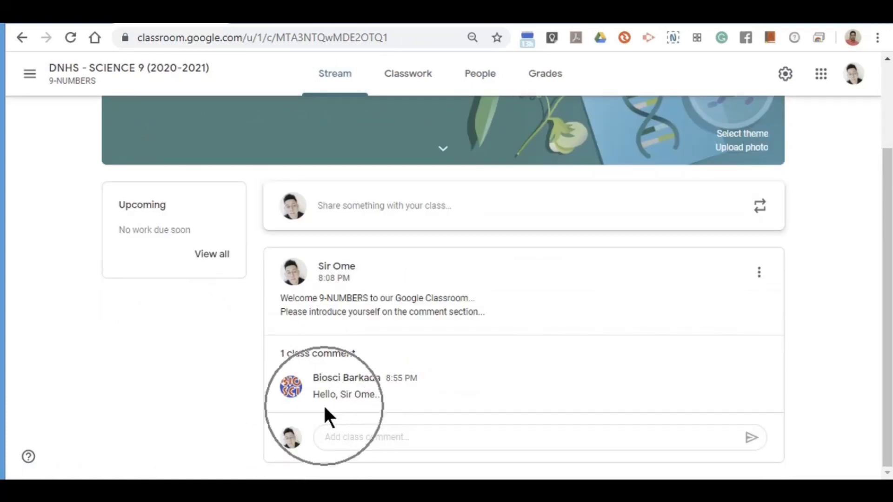
Type 'Please read the topic about Respiratory System' into a new class announcement.
scroll(289, 369, up, 3)
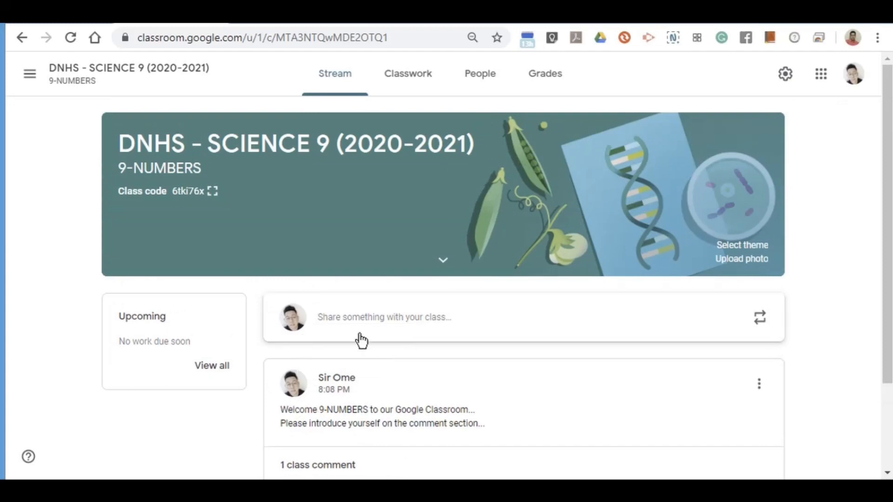
click(402, 320)
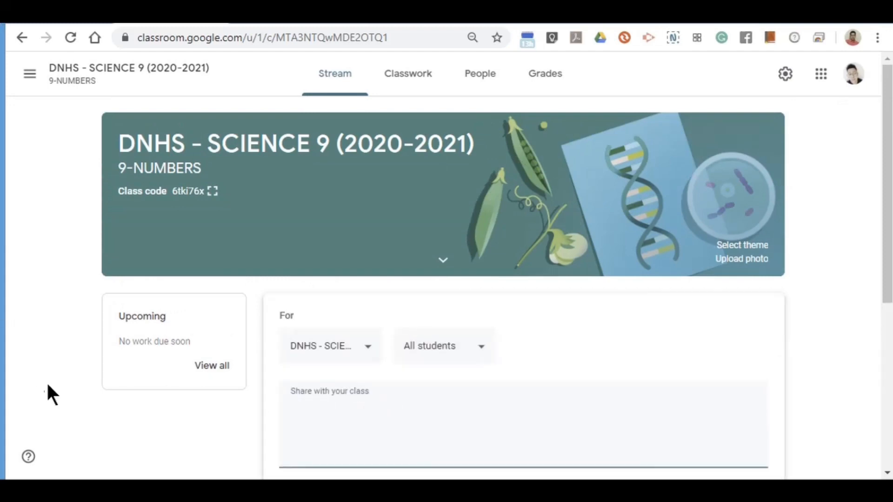
scroll(54, 367, down, 6)
scroll(62, 375, up, 4)
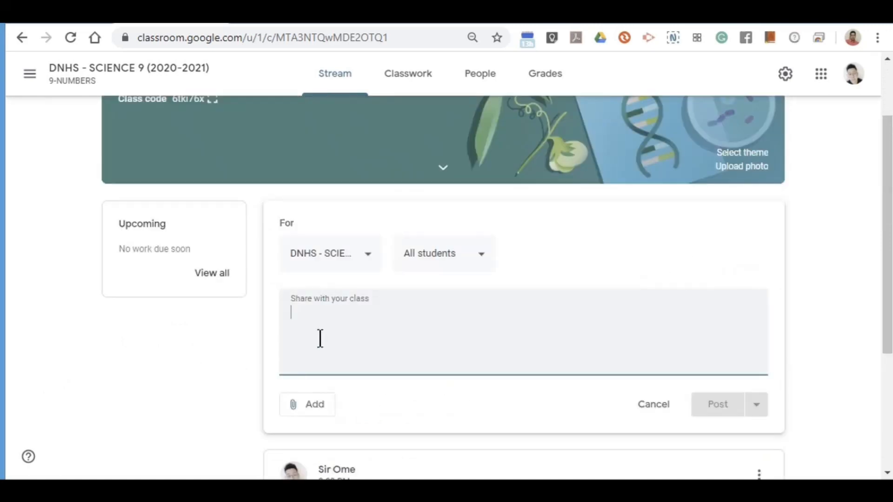
scroll(320, 338, down, 4)
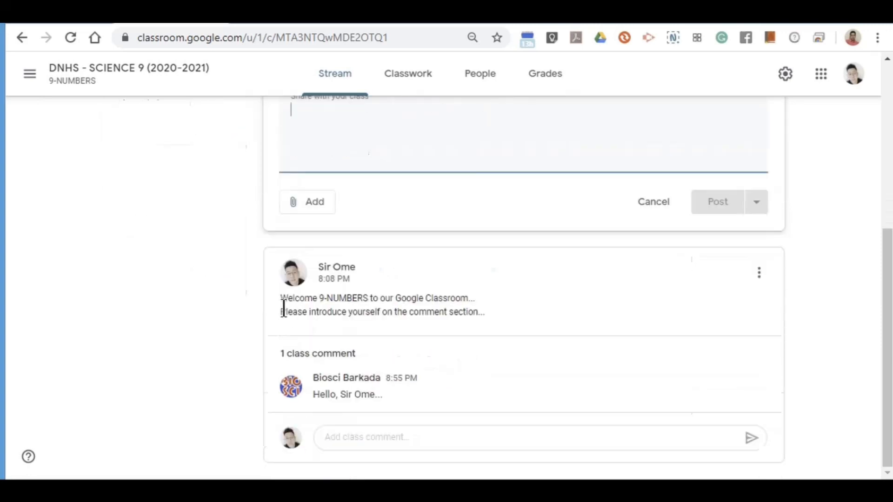
drag(282, 300, 549, 327)
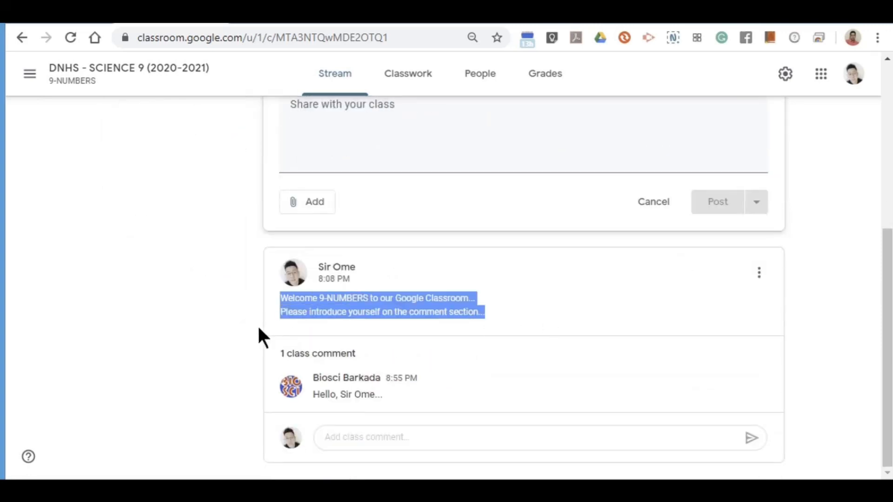
scroll(257, 325, up, 4)
click(327, 316)
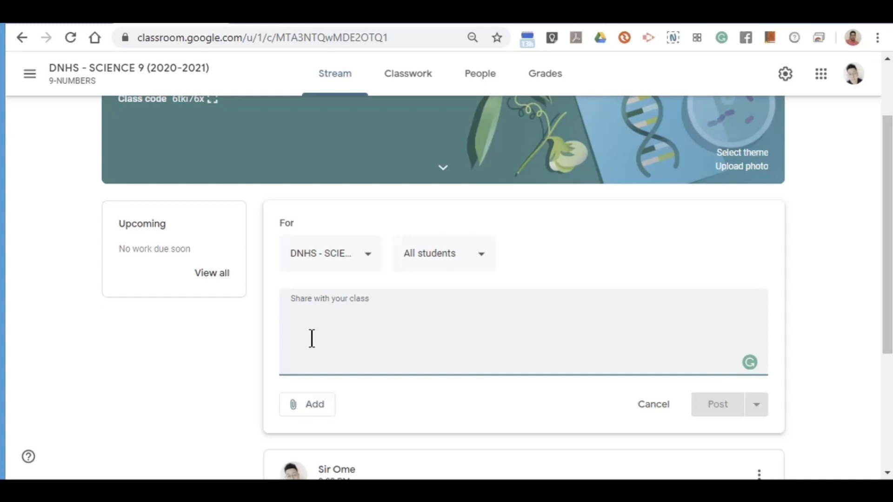
text(Plea)
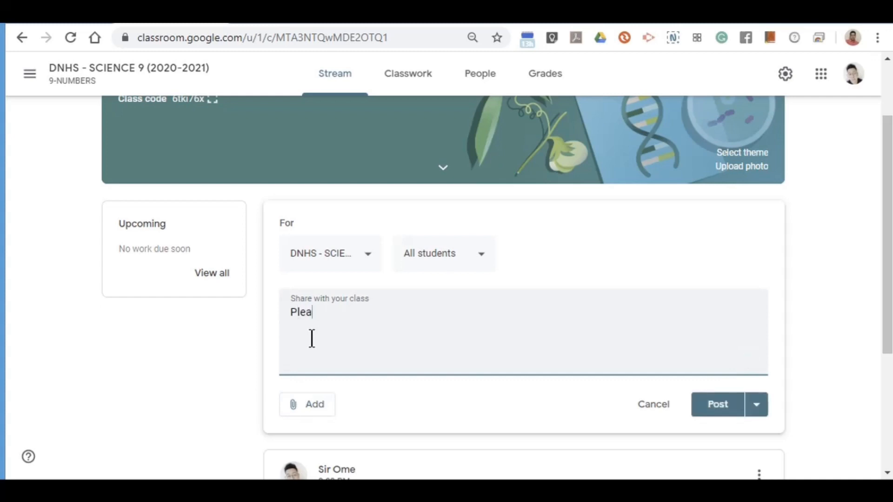
text(se read the topic ab)
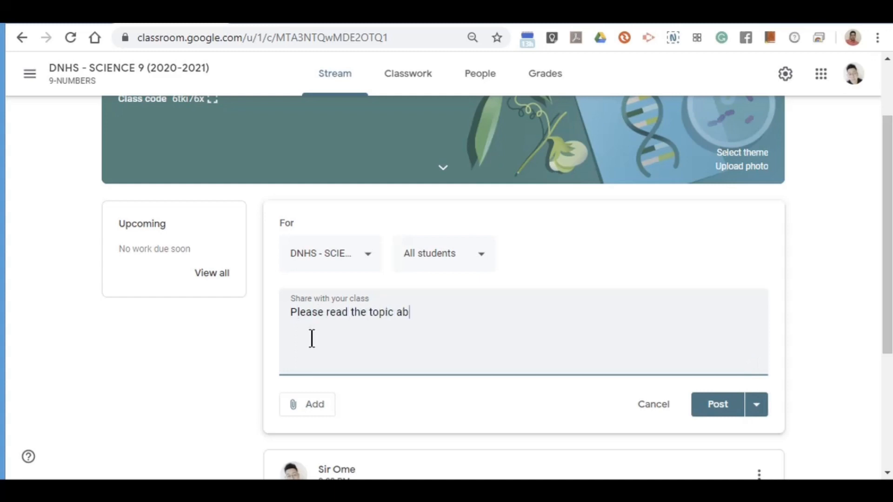
text(out Respiratory System)
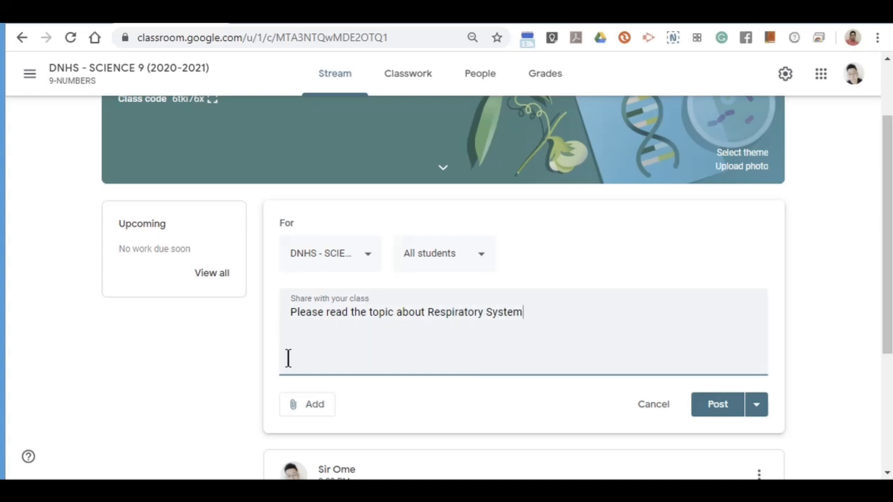
click(317, 420)
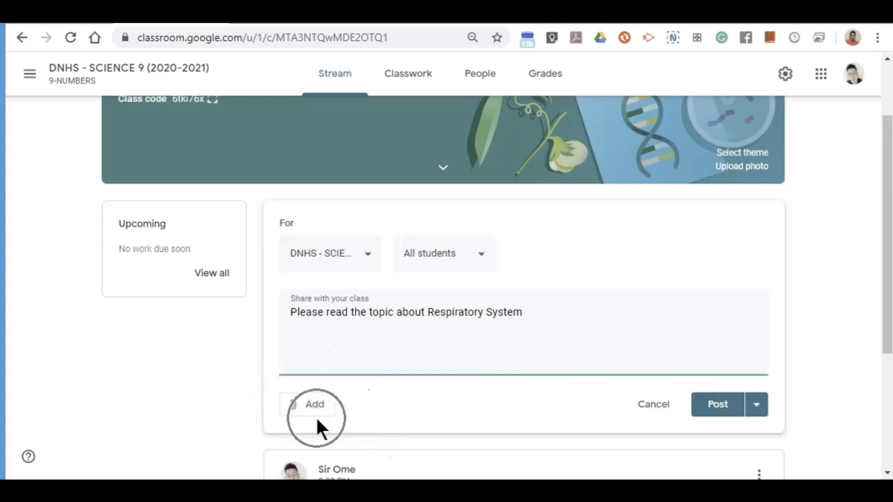
Choose Link from the announcement's Add attachment menu.
click(309, 414)
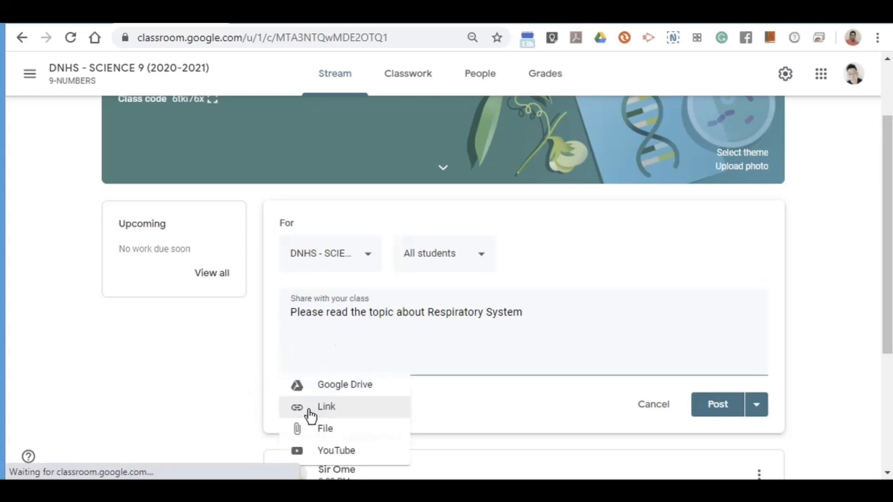
scroll(316, 418, down, 4)
scroll(385, 354, up, 4)
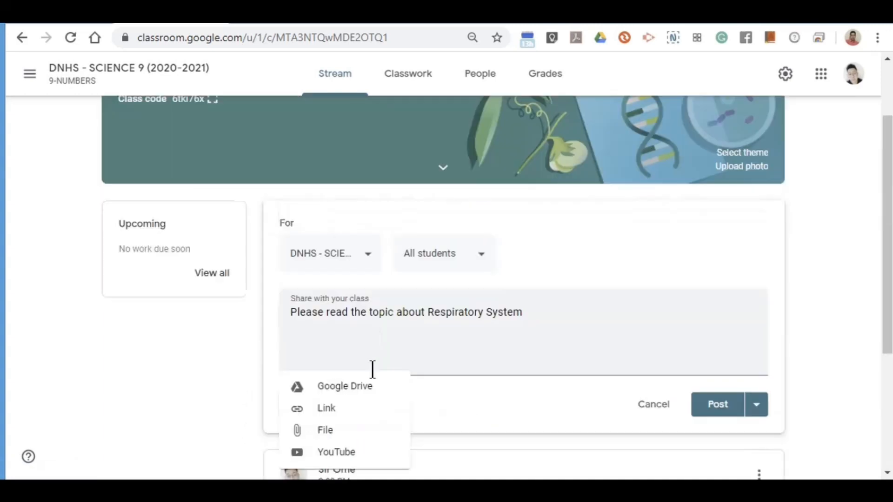
scroll(367, 365, down, 4)
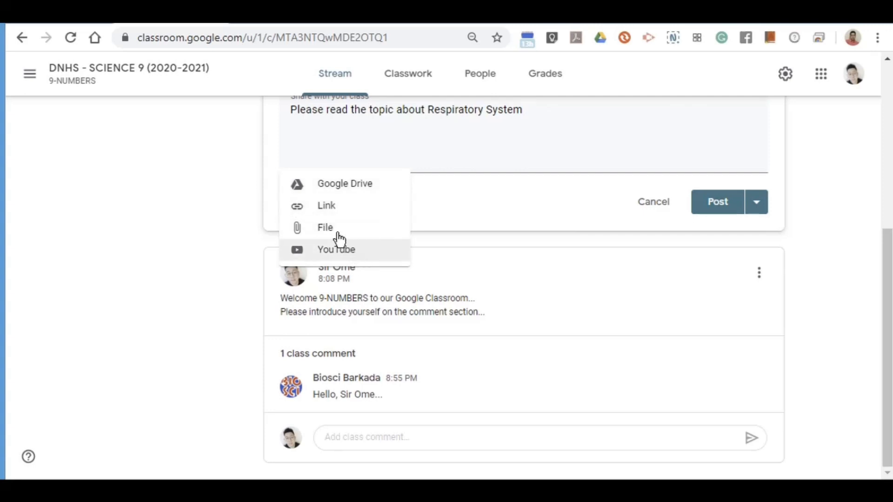
click(353, 212)
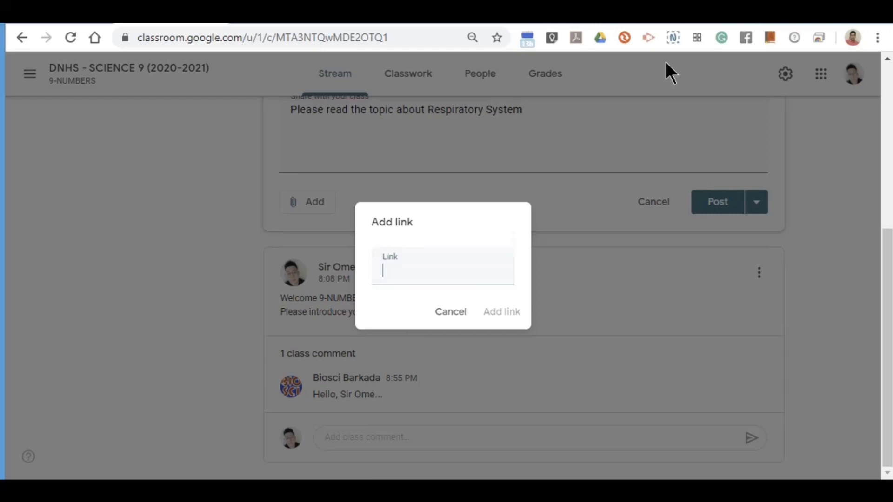
Copy the innerbody.com/anatomy/respiratory page address from the browser's address bar.
click(599, 23)
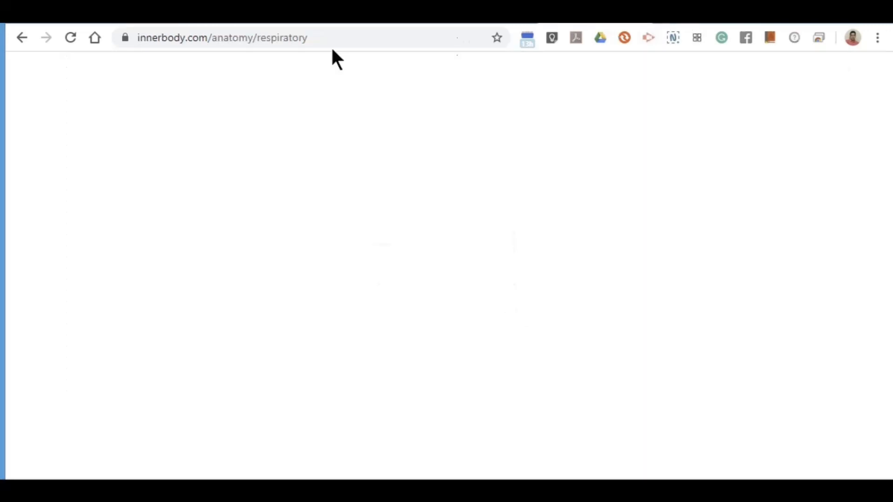
click(196, 38)
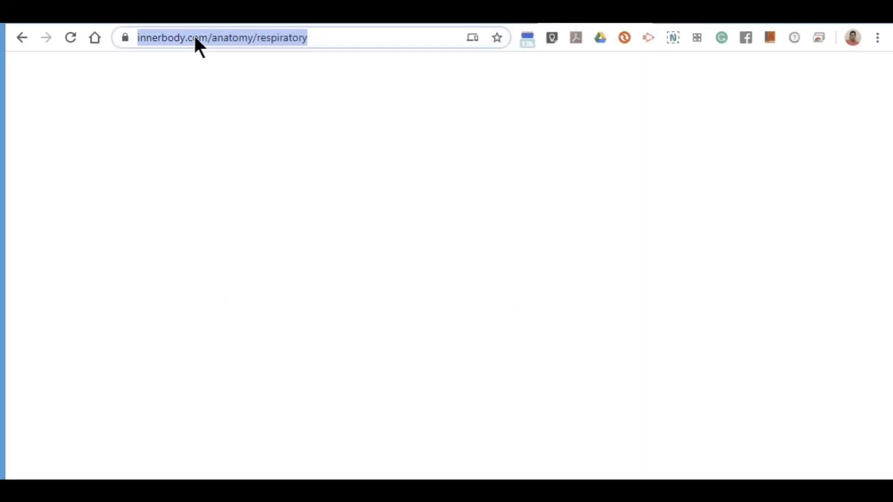
right_click(196, 37)
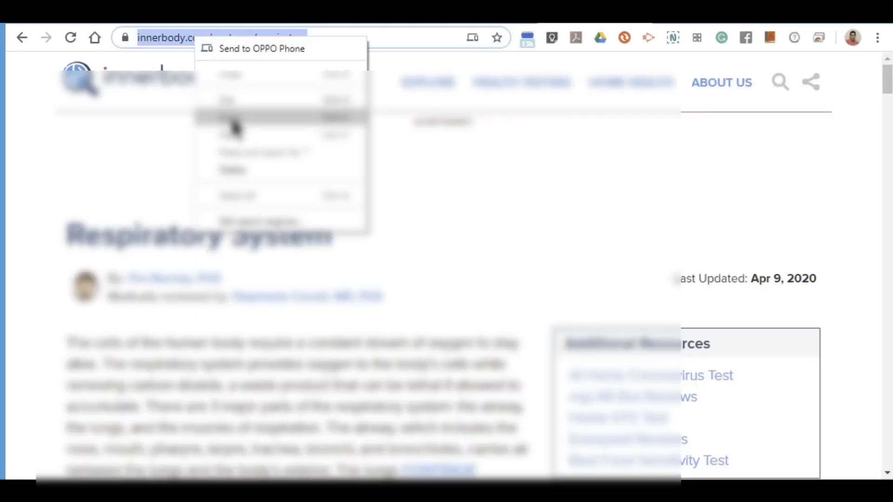
click(235, 117)
scroll(20, 233, down, 8)
scroll(10, 299, up, 8)
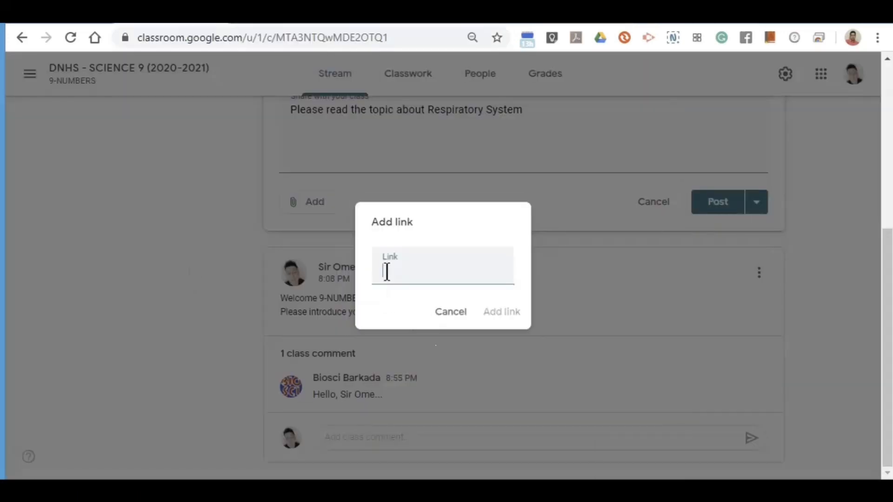
right_click(387, 274)
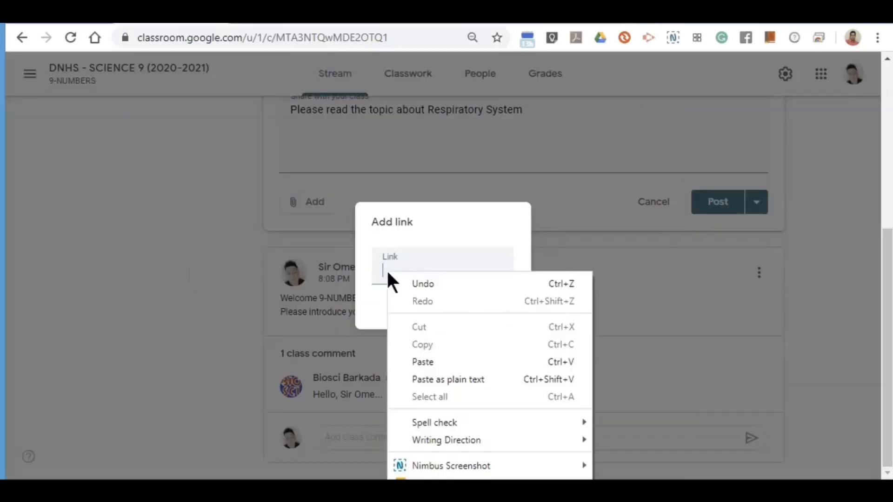
Paste the innerbody address and attach 'Respiratory System | Interactive Anatomy Guide' to the announcement.
click(423, 363)
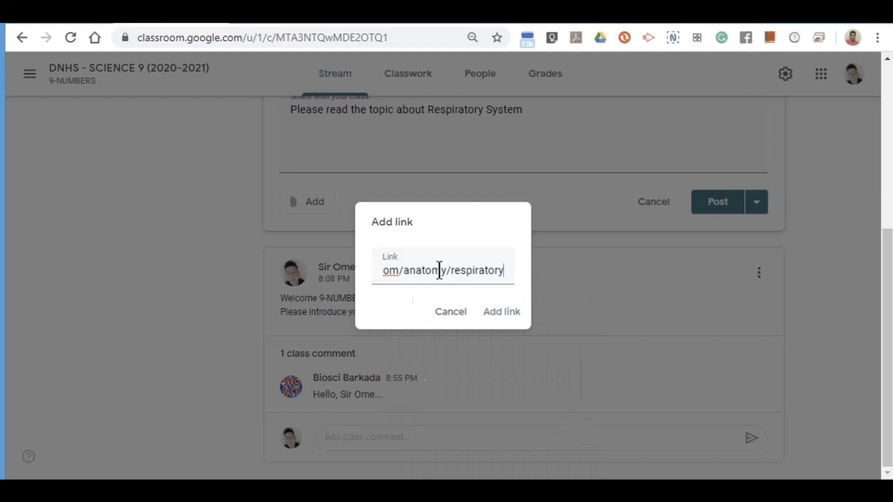
click(507, 324)
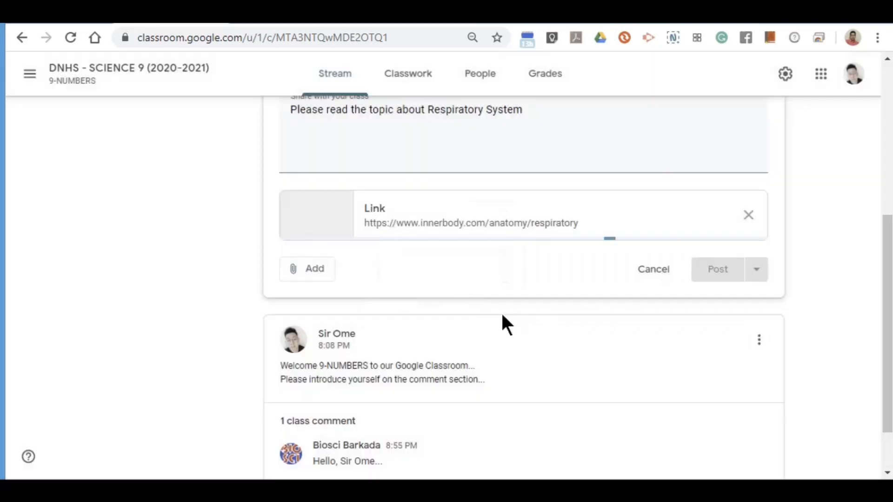
scroll(207, 353, up, 4)
scroll(304, 302, down, 4)
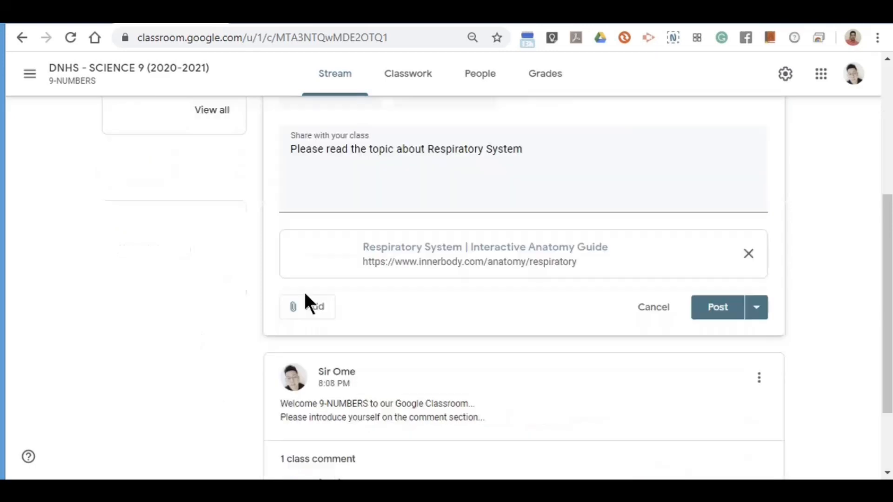
drag(300, 111, 462, 114)
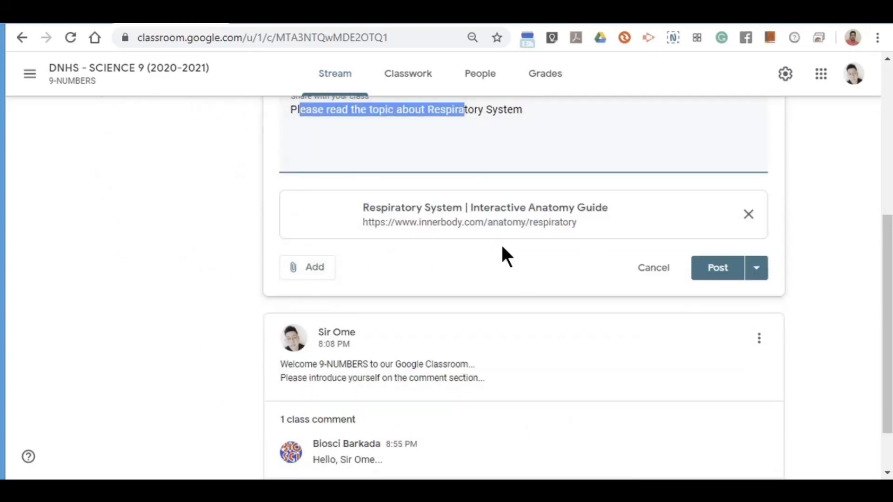
scroll(502, 255, up, 4)
scroll(651, 405, down, 3)
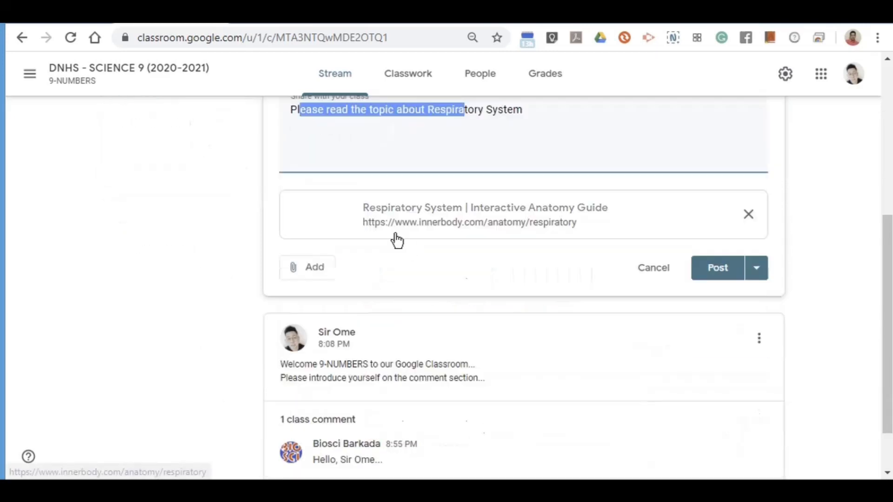
scroll(345, 316, up, 3)
click(353, 333)
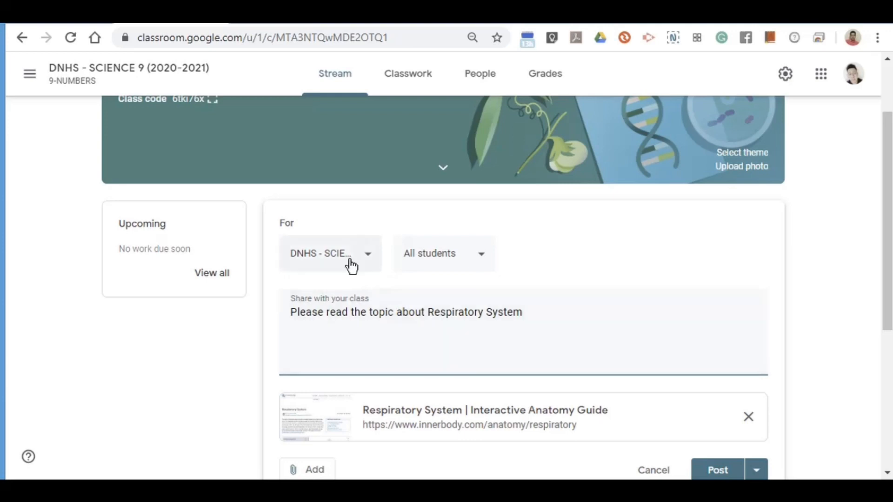
Add 9-LEVITICUS alongside 9-NUMBERS as recipients and post the Respiratory System announcement.
click(368, 263)
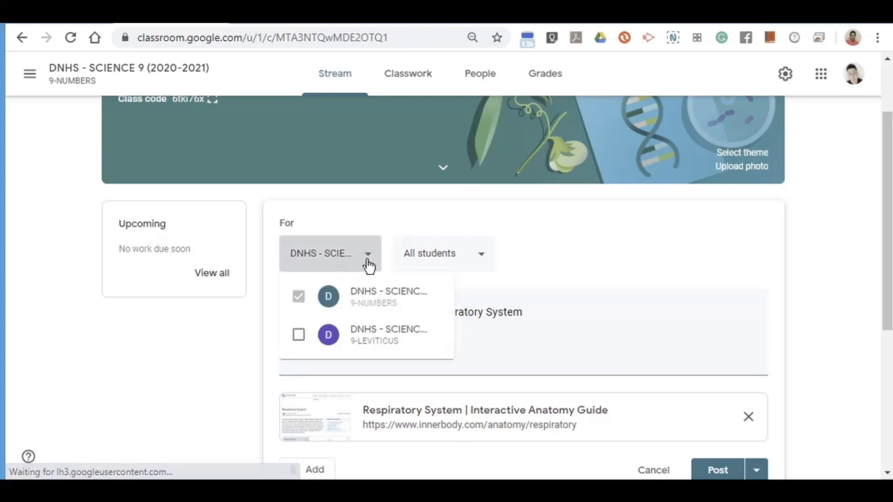
click(298, 342)
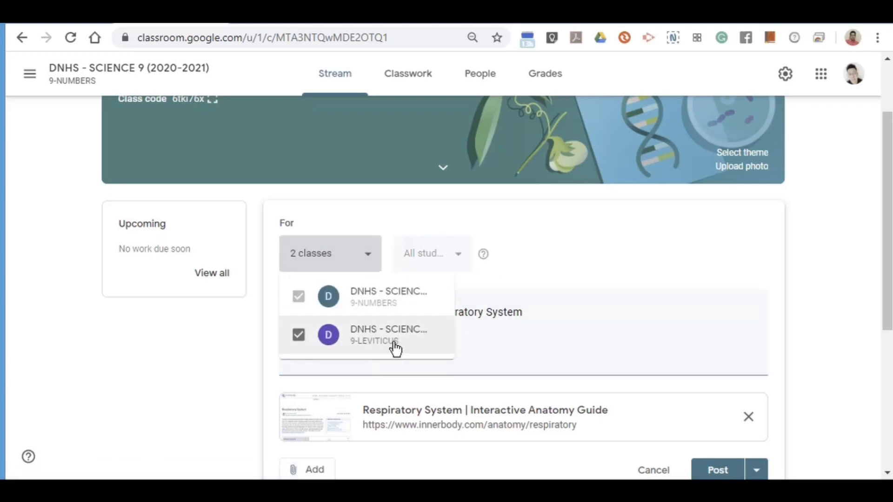
click(539, 322)
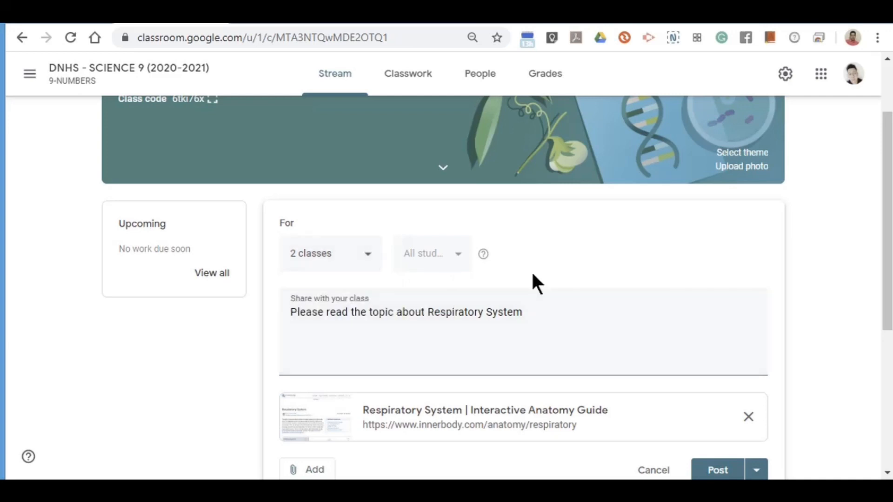
scroll(530, 280, down, 4)
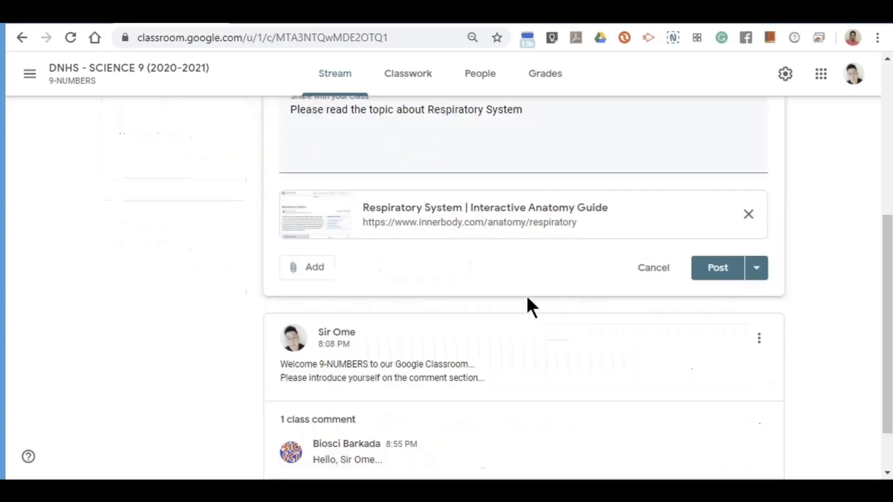
click(723, 282)
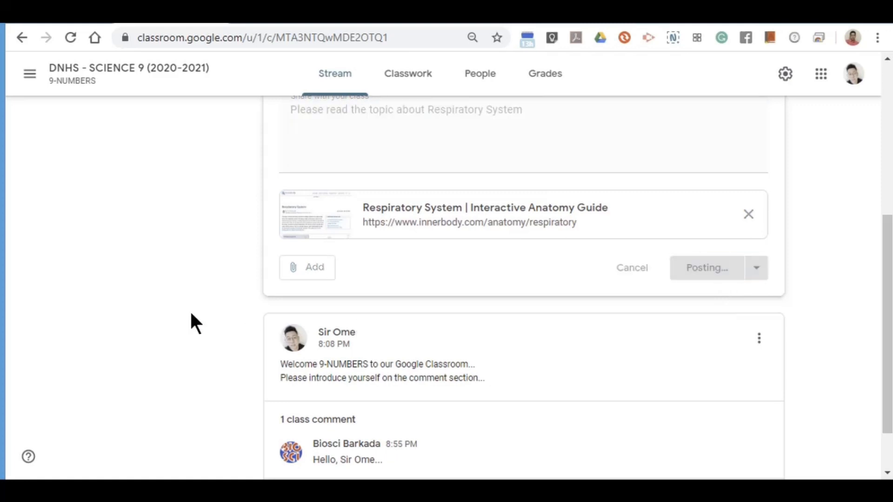
scroll(197, 346, up, 4)
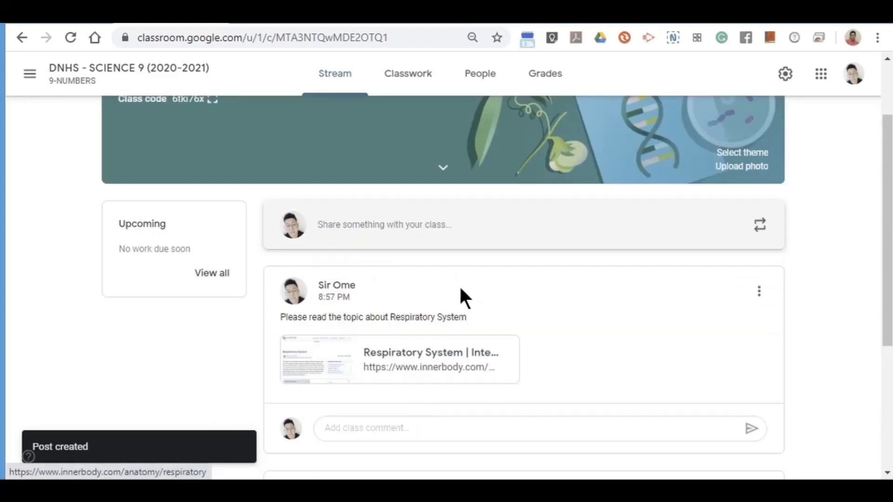
Write 'Pleas read the topic about Circulatory System' and attach the pasted innerbody respiratory link.
click(355, 225)
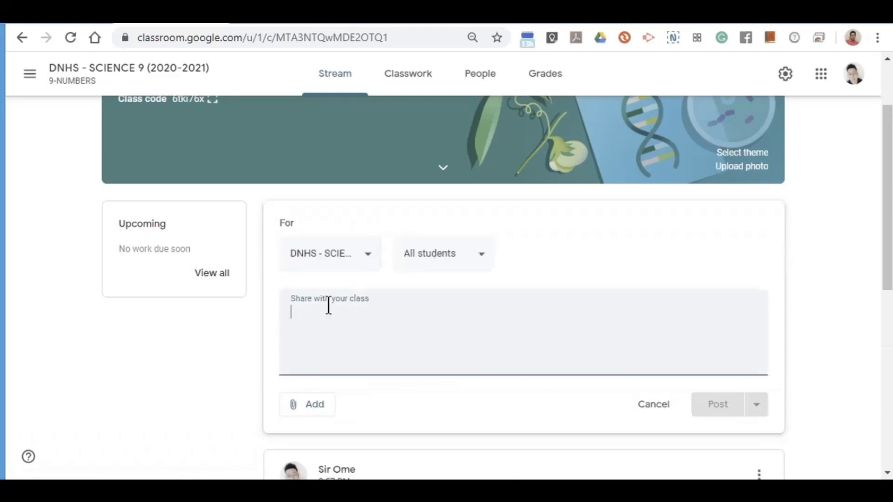
text(Pleas )
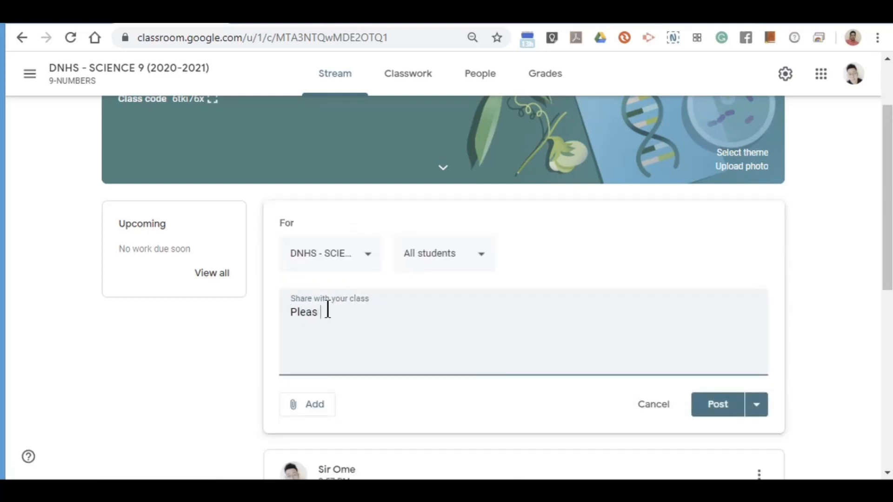
text(read the topic about)
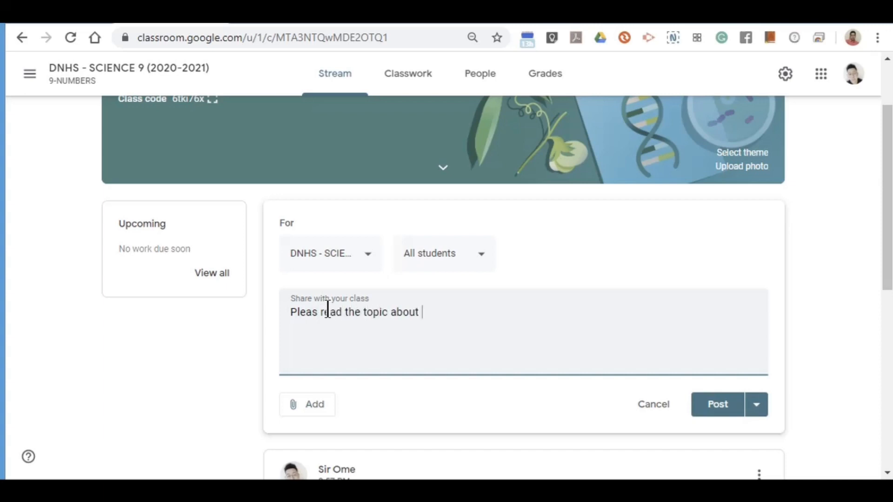
text( Circulatory System...)
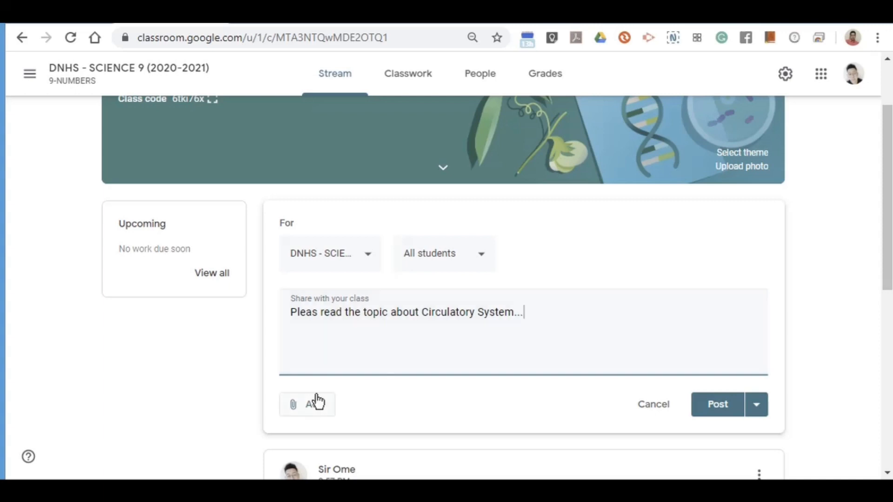
click(312, 411)
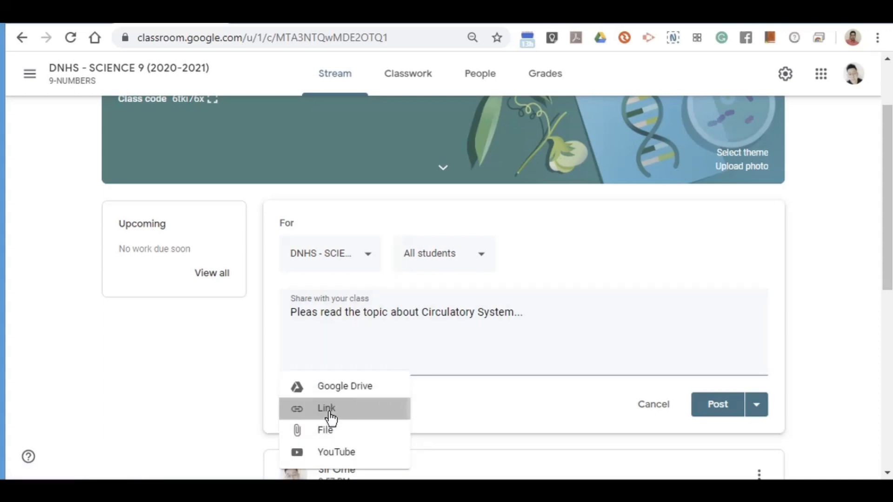
click(329, 416)
right_click(406, 268)
click(440, 356)
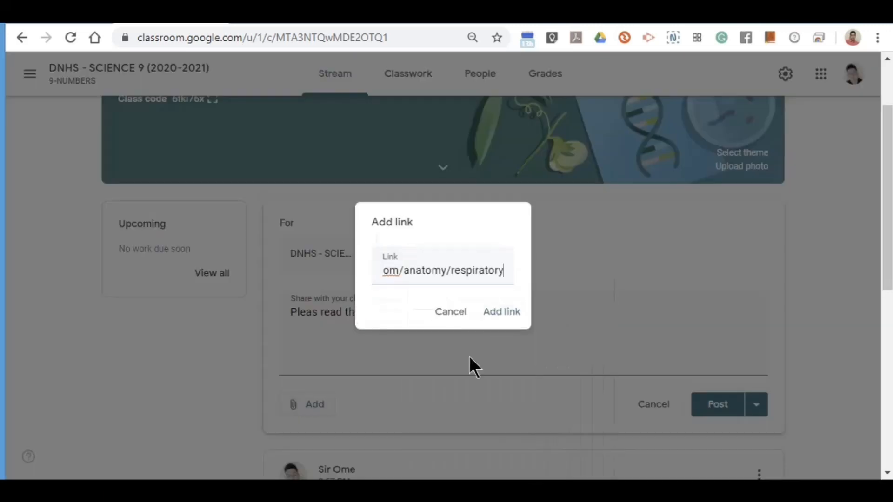
click(499, 312)
scroll(582, 384, down, 4)
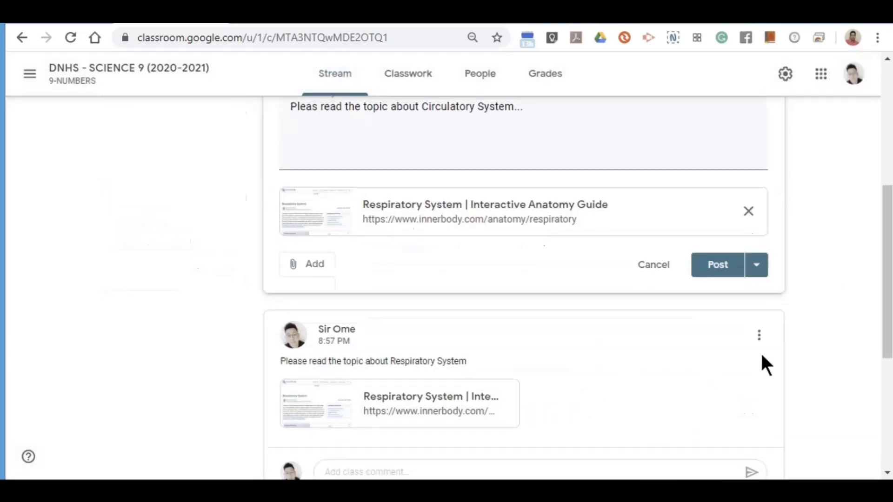
Schedule the Circulatory System announcement for tomorrow, 8:00 AM, and expand Saved announcements (1).
click(757, 265)
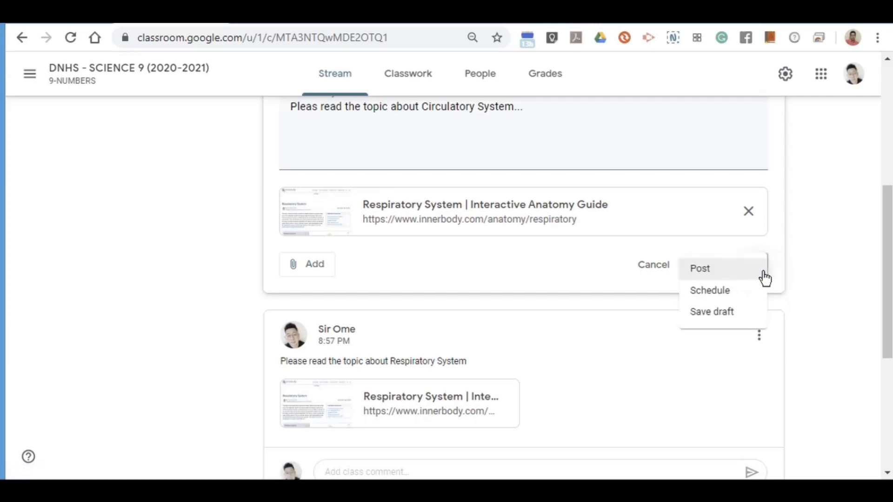
click(750, 302)
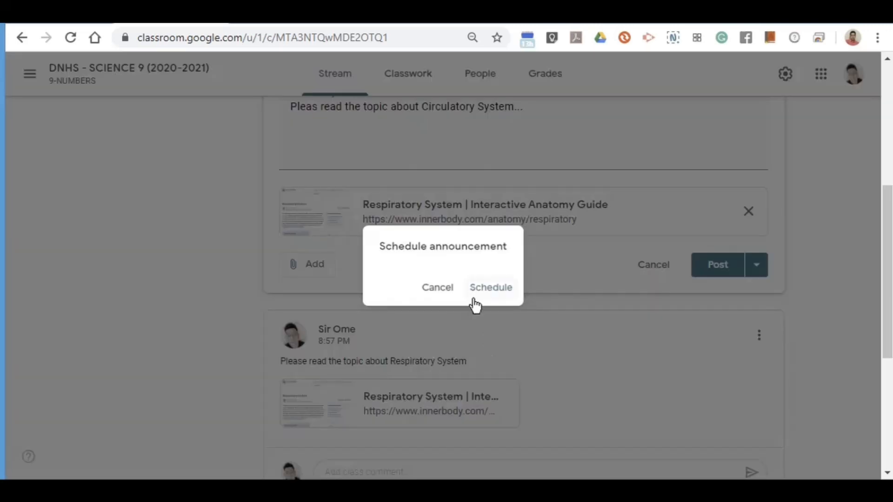
click(492, 289)
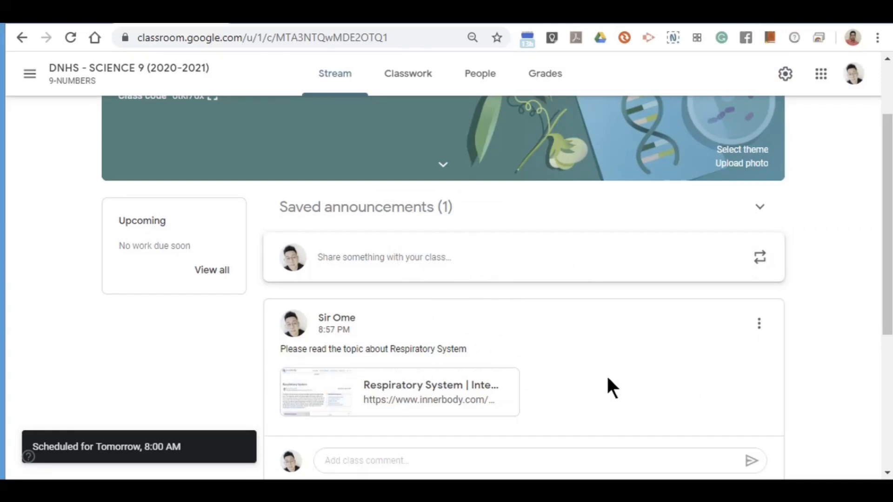
click(441, 209)
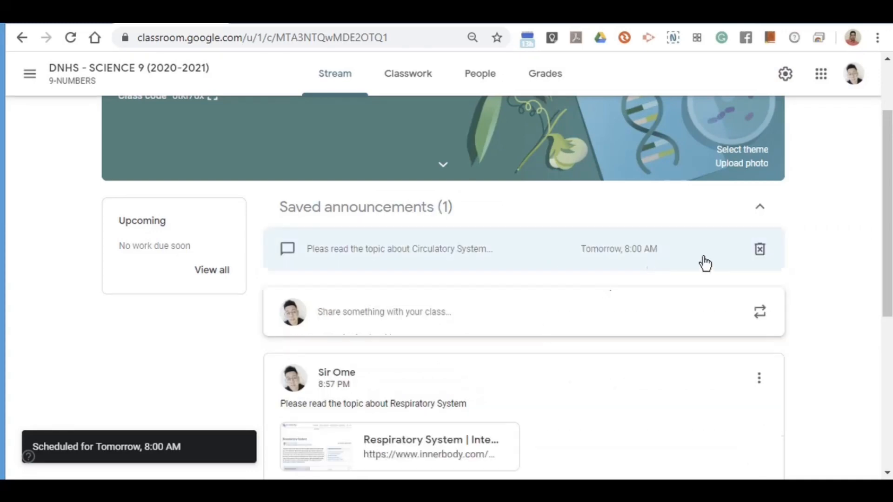
click(513, 255)
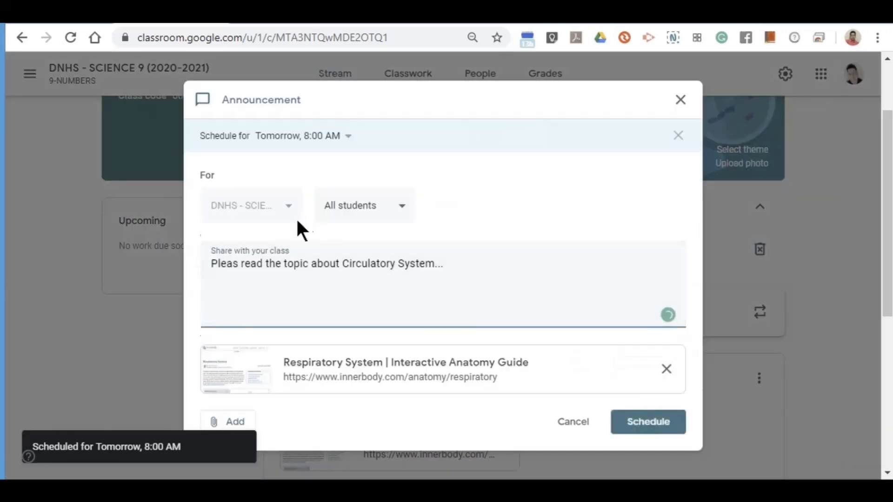
Change the saved announcement's schedule to Jun 3, 8:00 AM and save it.
click(313, 137)
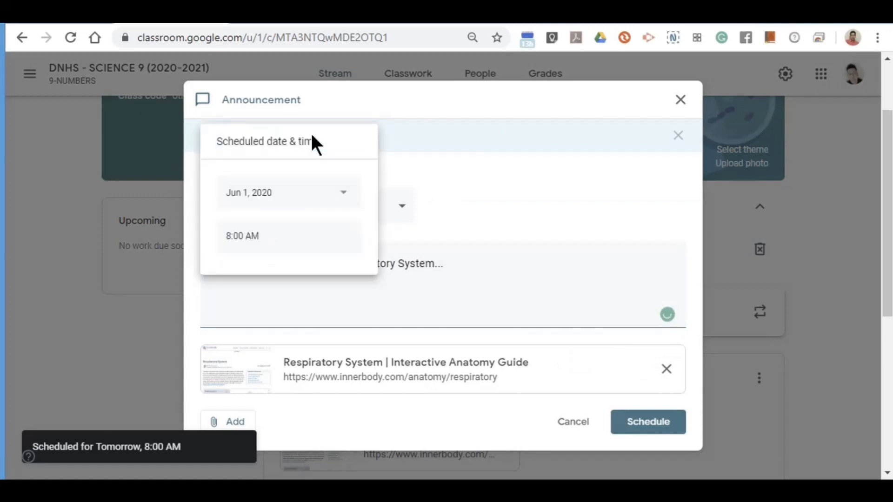
click(257, 203)
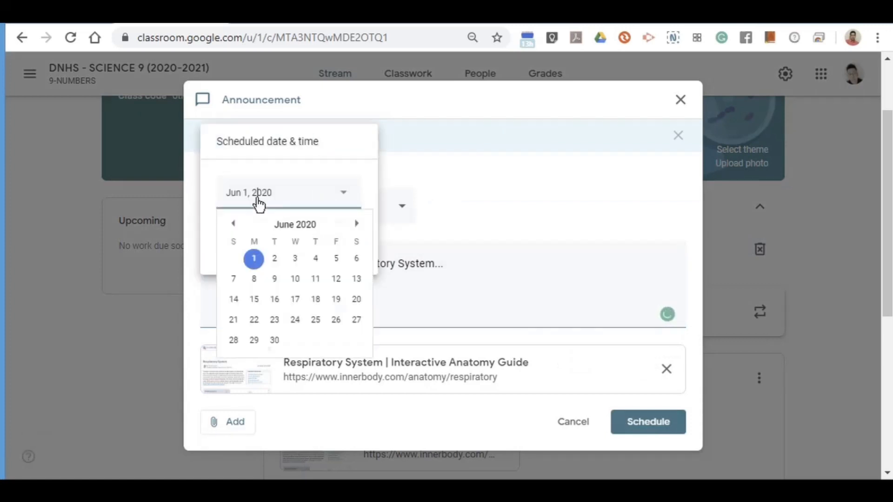
click(295, 259)
click(255, 238)
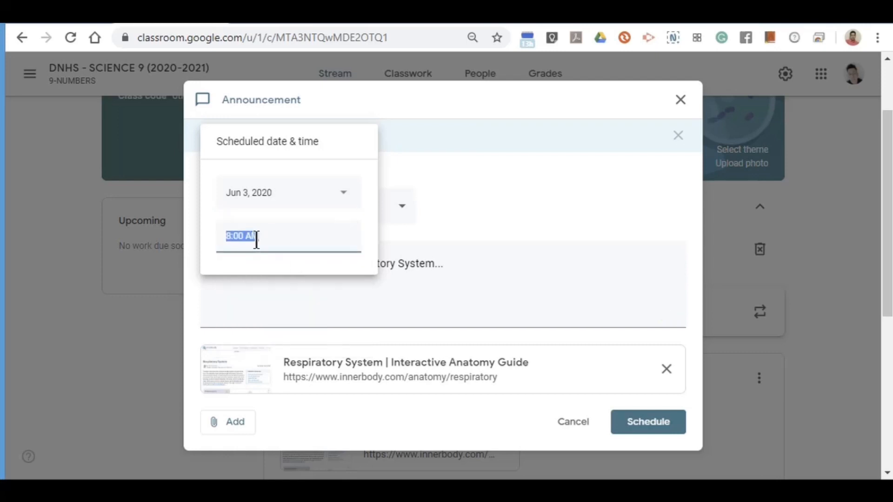
click(525, 216)
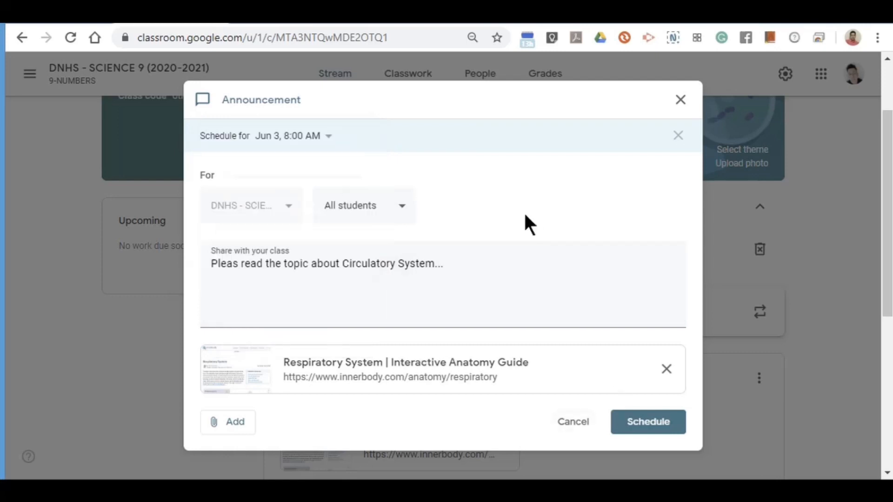
click(641, 424)
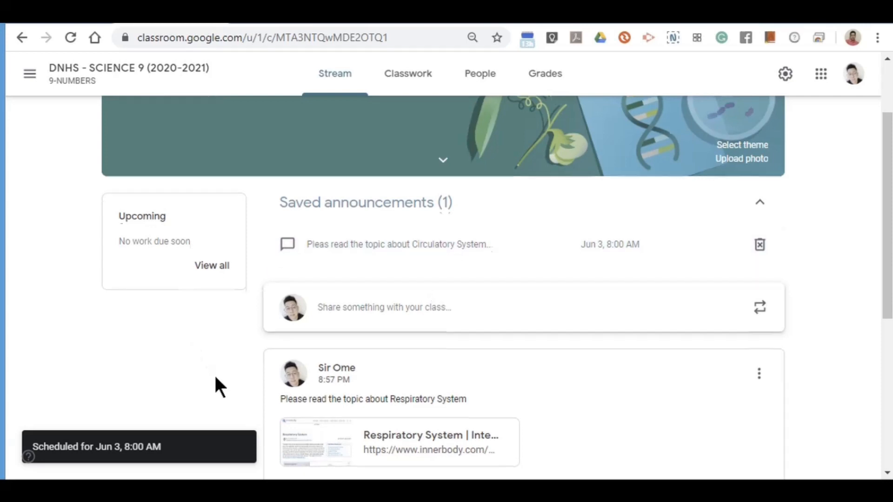
Start a new announcement and upload 'IA 1 - Respiratory System & Breathing Movements.jpg' from the computer.
scroll(214, 373, down, 4)
scroll(298, 349, up, 4)
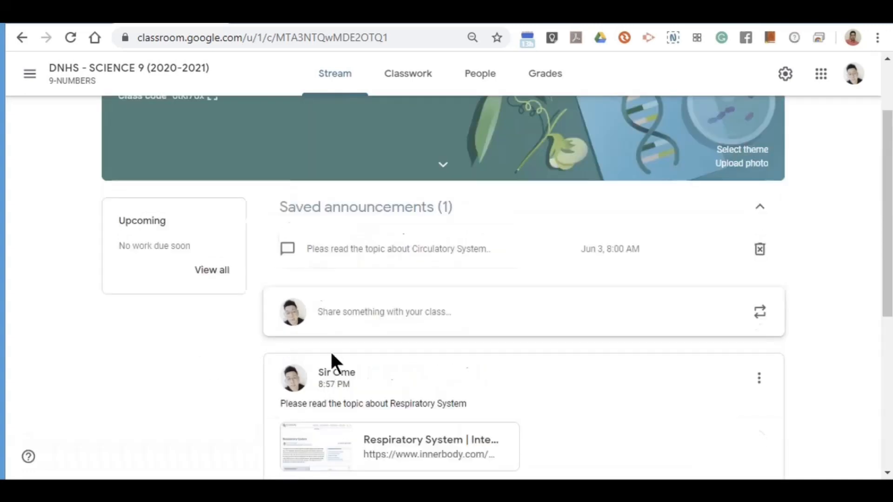
click(334, 320)
scroll(239, 390, down, 4)
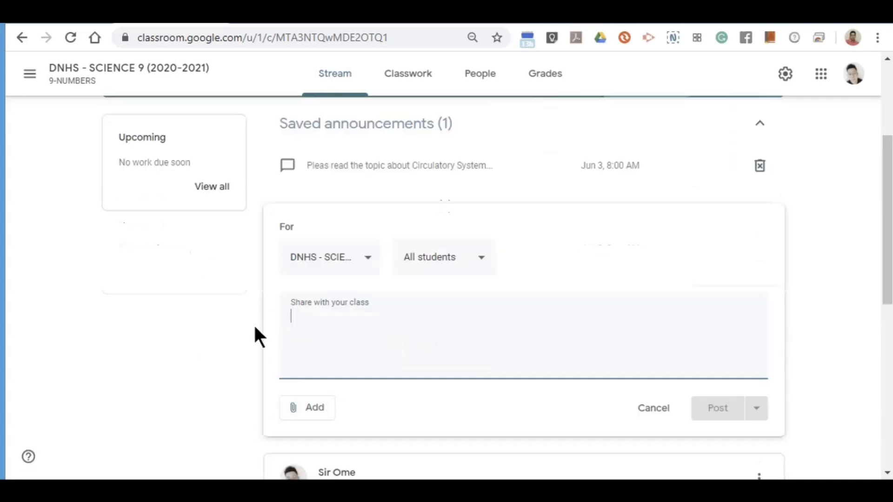
click(293, 291)
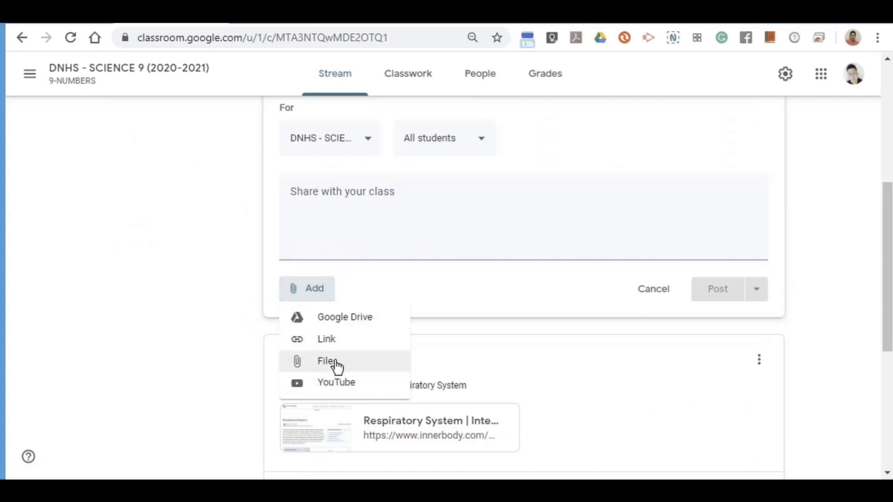
click(370, 373)
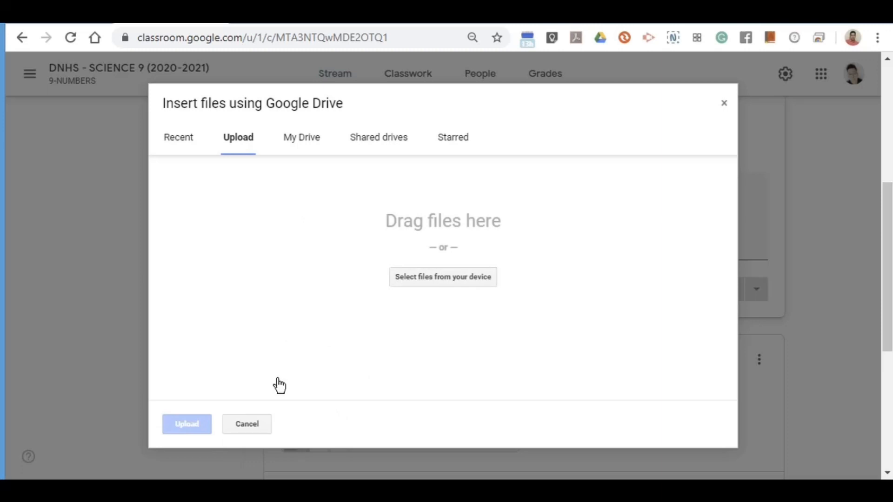
click(435, 279)
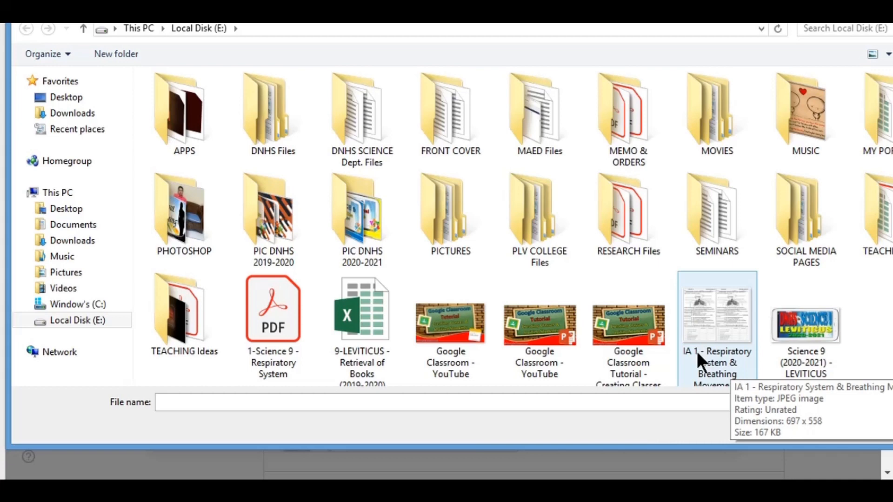
scroll(666, 370, down, 1)
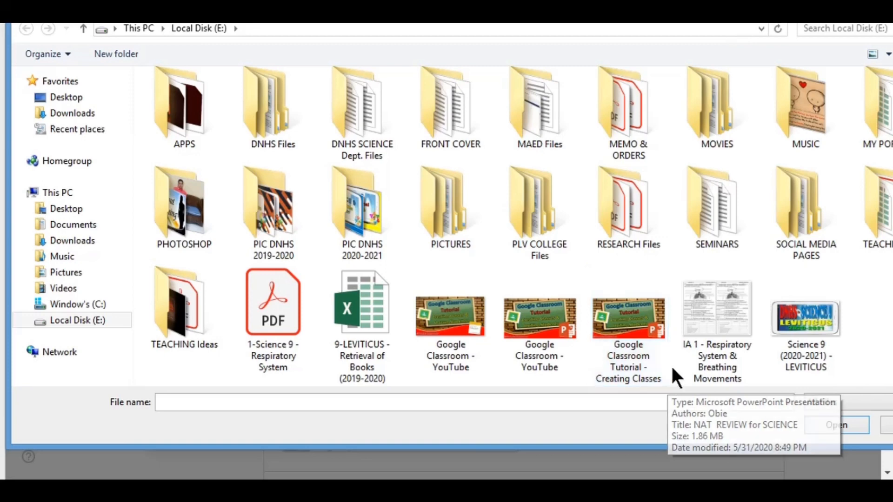
click(696, 356)
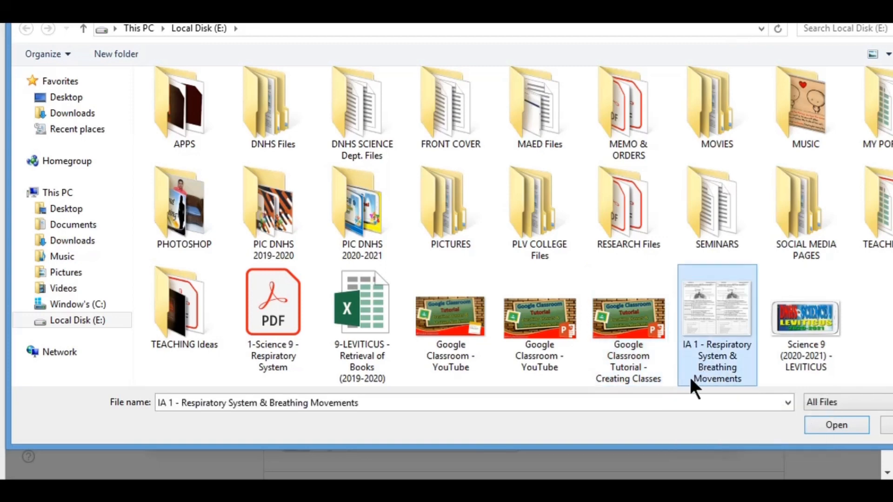
click(833, 425)
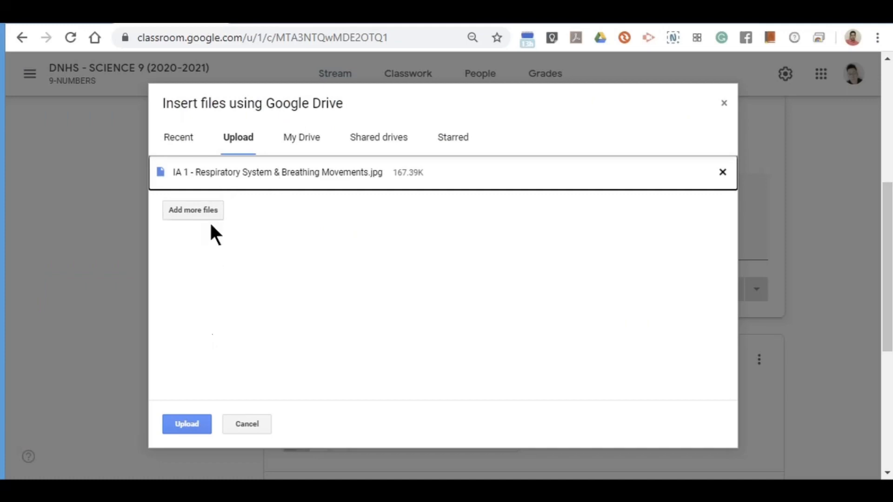
click(183, 431)
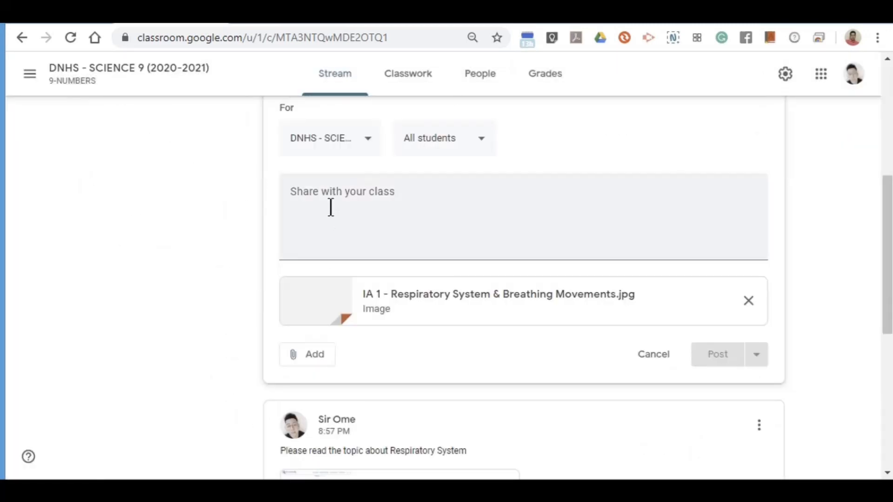
click(322, 197)
Write 'Please read the topic about Respiratory System.' and post it with the IA 1 image.
scroll(224, 348, up, 4)
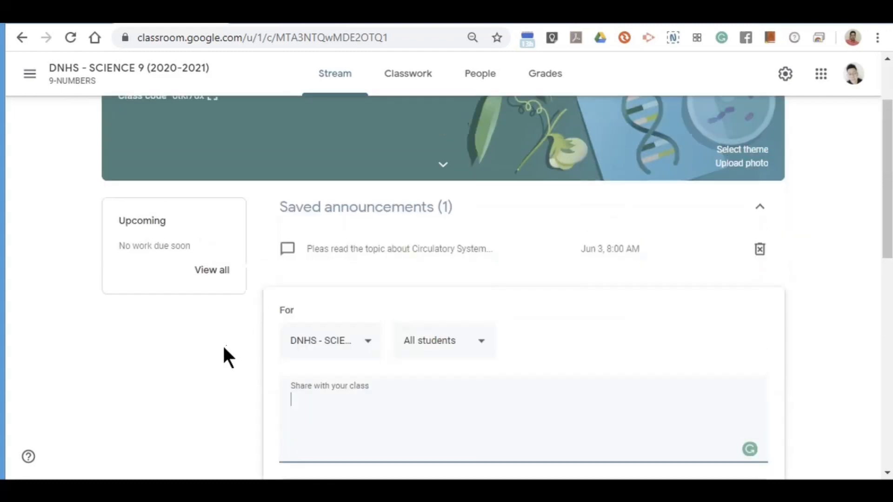
scroll(213, 377, down, 4)
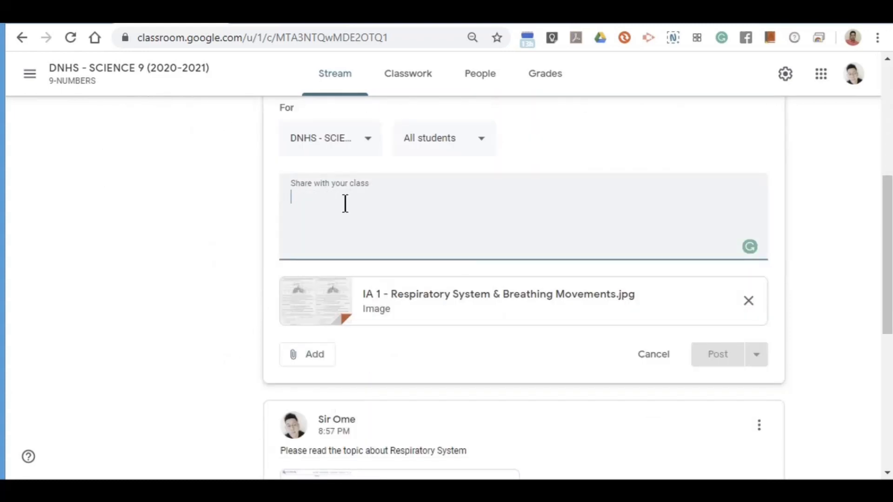
text(Ple)
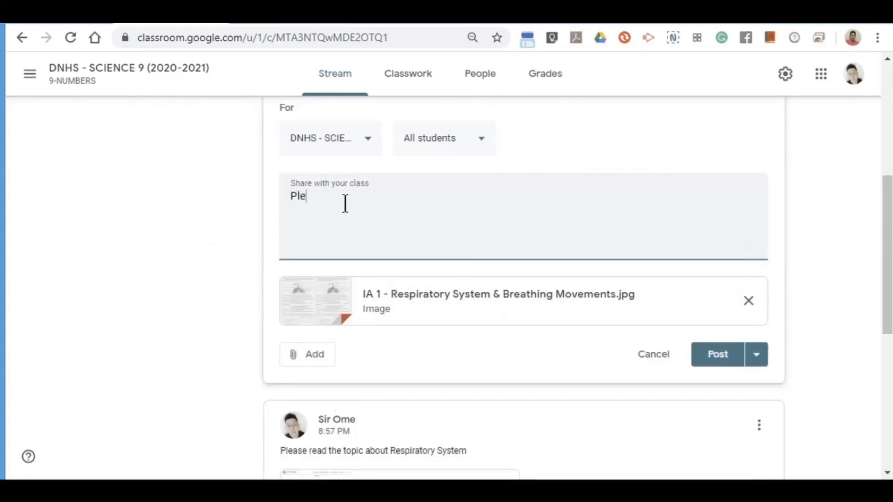
text(ase read the topic abo)
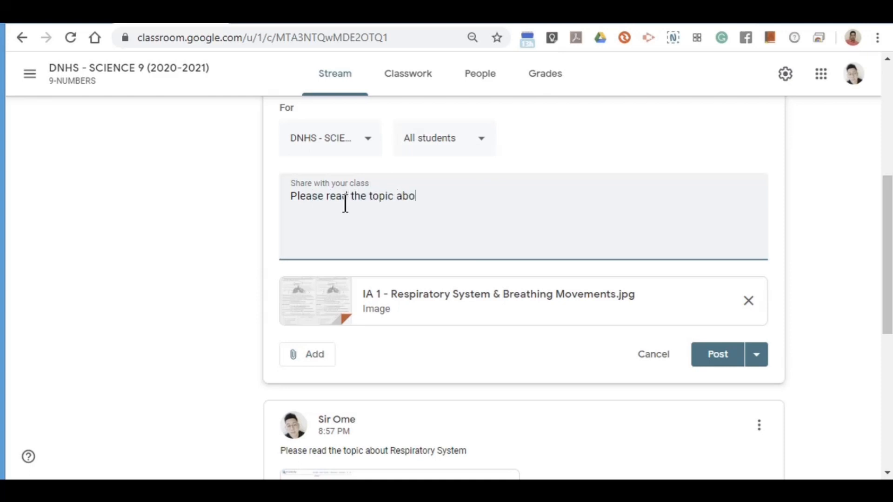
text(ut Respiratory Syste)
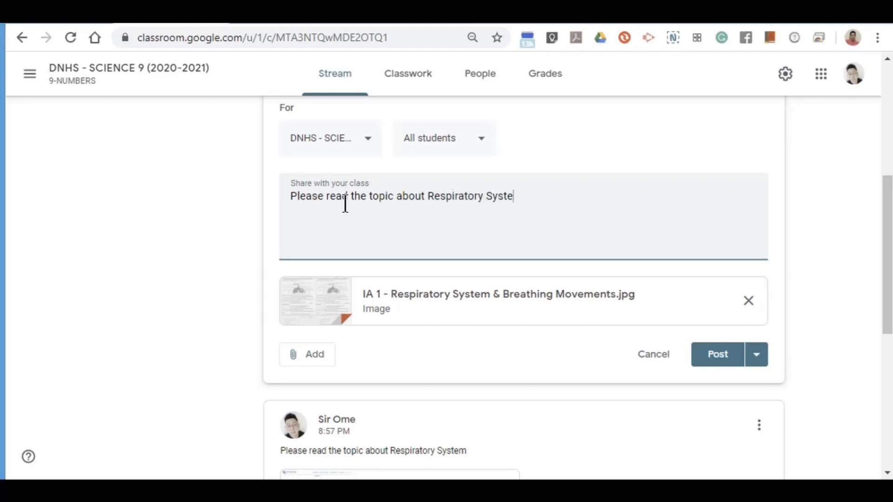
text(m..)
click(763, 365)
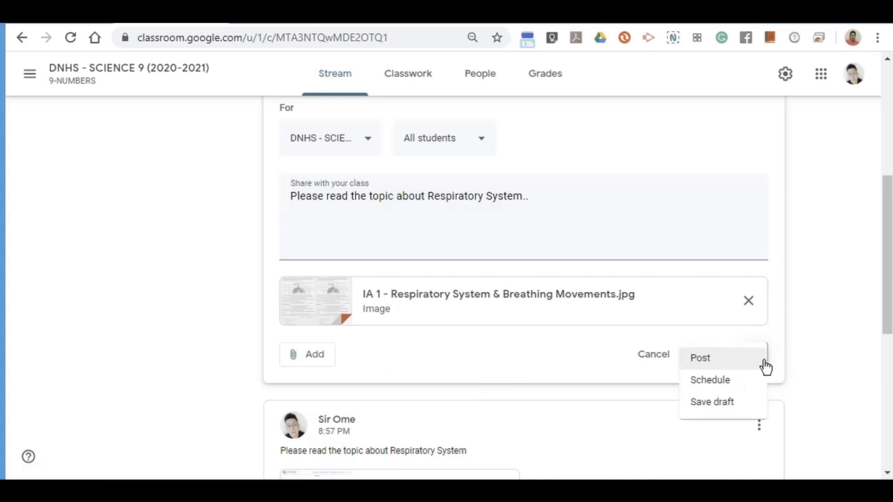
click(256, 363)
click(718, 356)
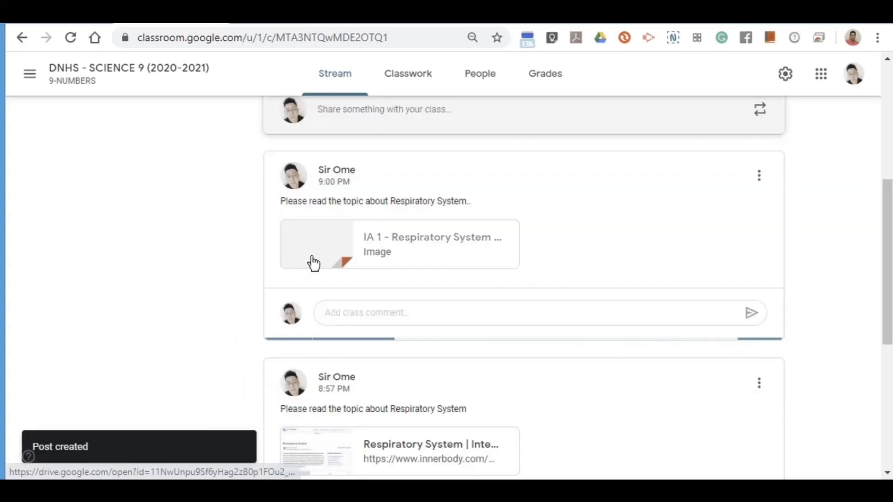
Start another announcement and open the YouTube video inserter on its URL tab.
scroll(160, 371, up, 4)
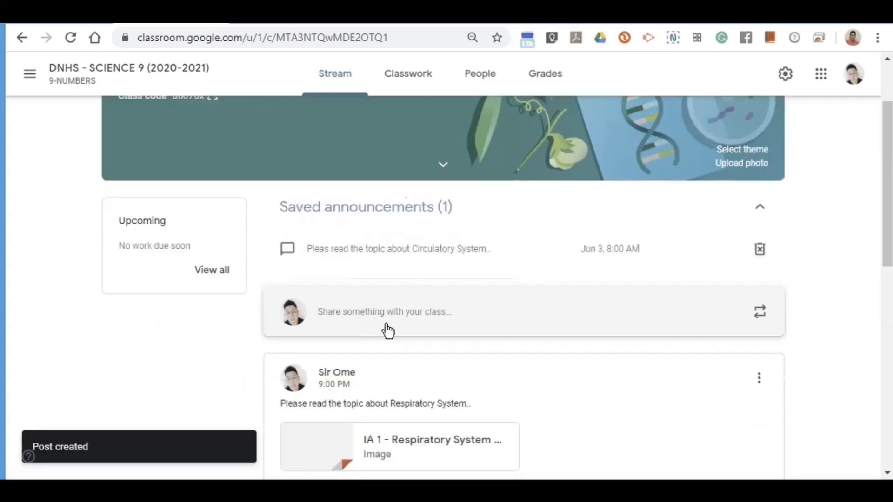
click(348, 314)
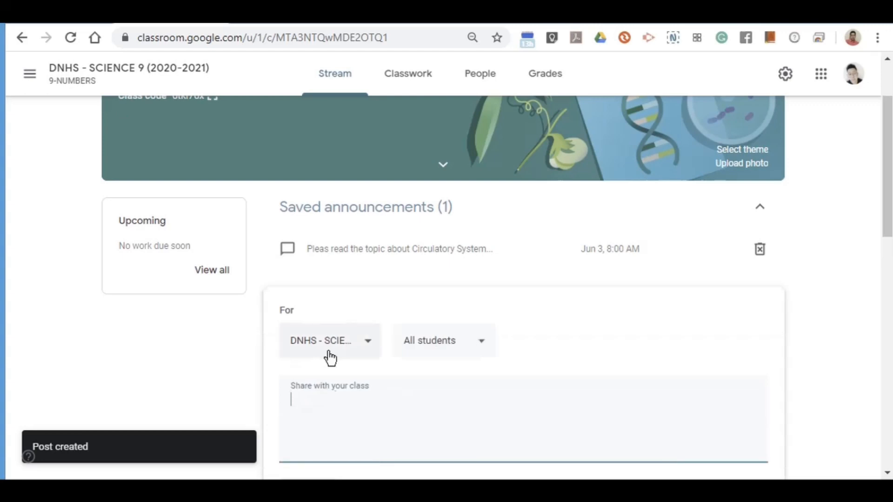
scroll(315, 349, down, 4)
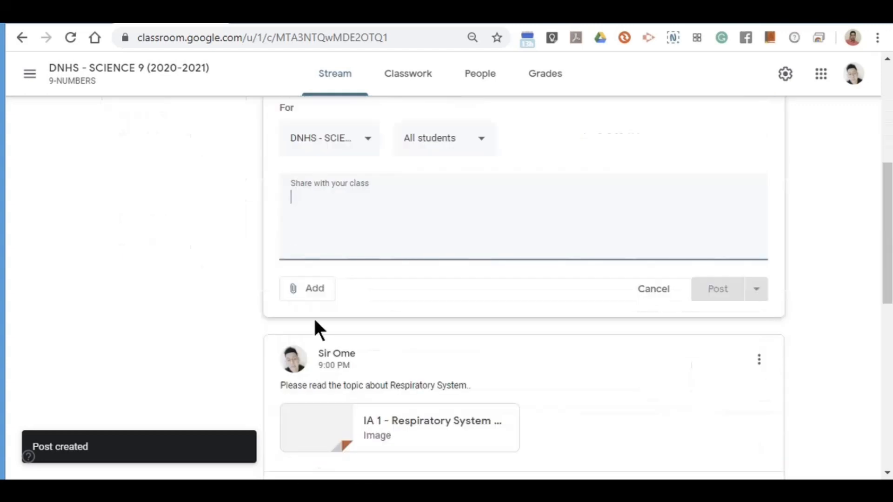
click(307, 290)
click(342, 393)
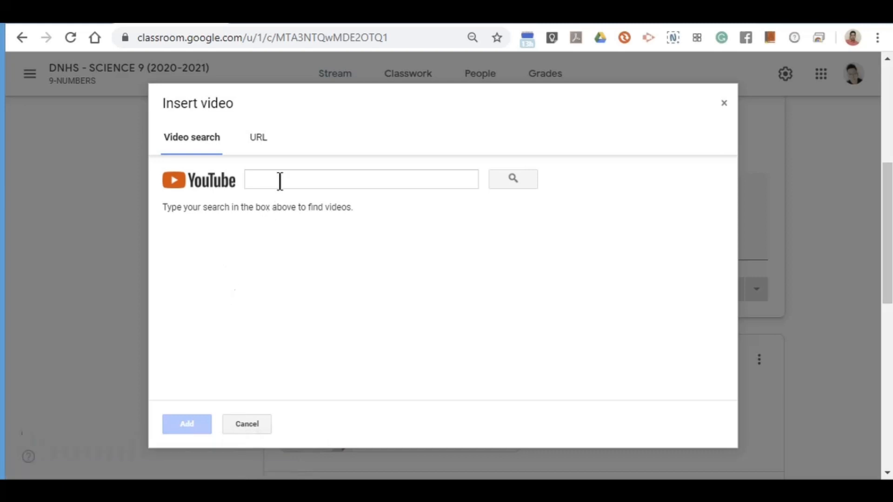
click(534, 329)
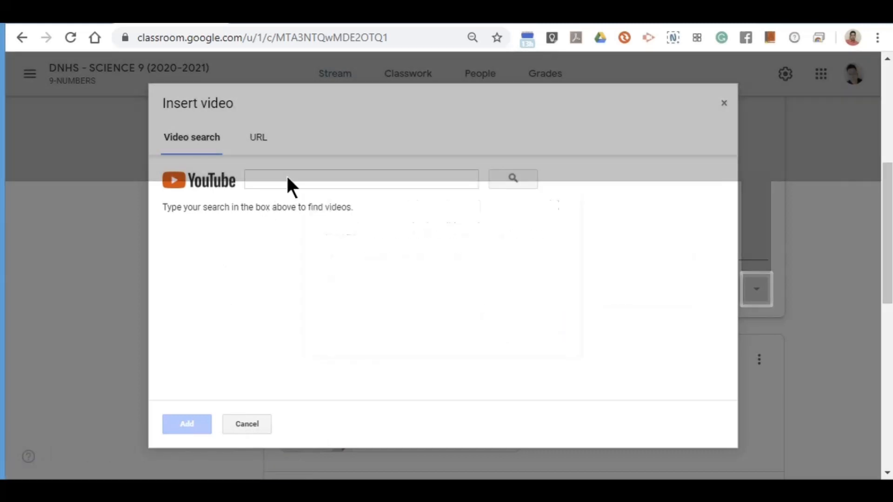
click(257, 138)
click(297, 175)
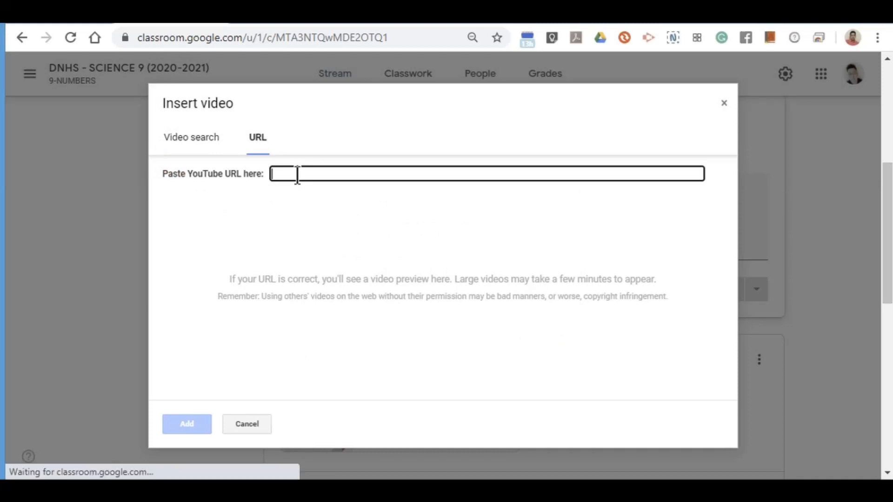
Copy the Respiratory System video's address from the YouTube tab and paste it into the URL field.
click(493, 22)
click(255, 37)
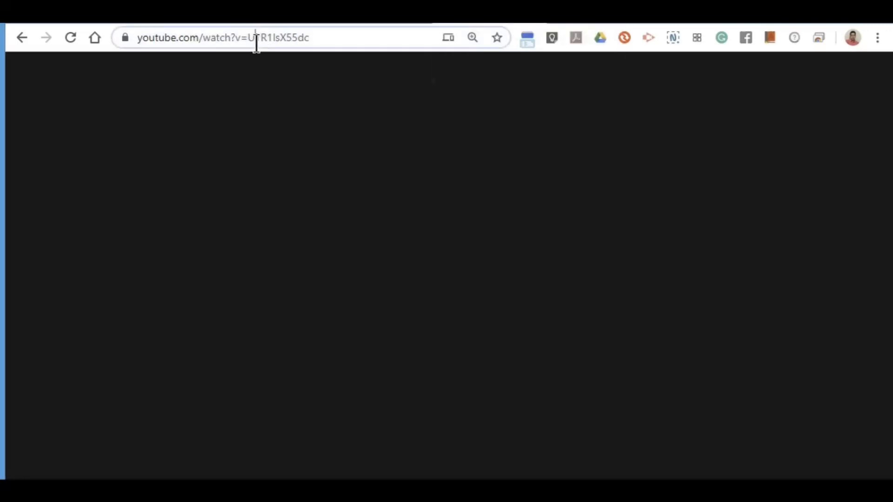
right_click(247, 33)
click(286, 115)
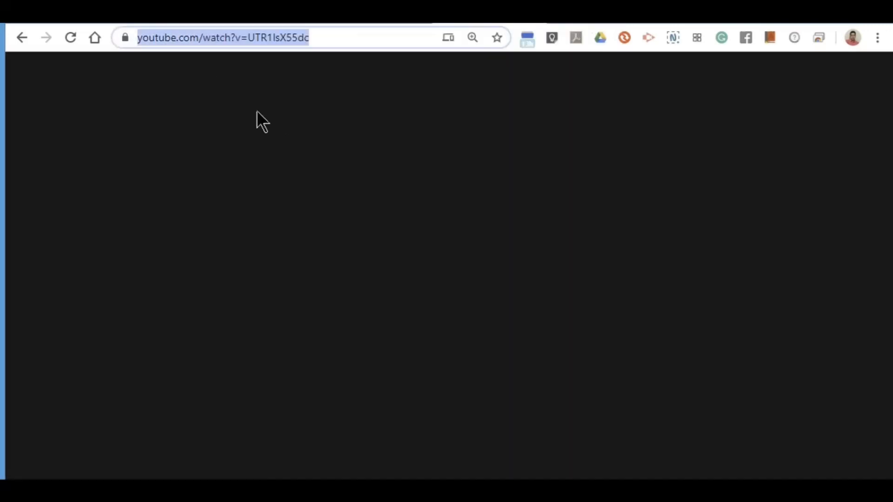
click(178, 22)
click(293, 172)
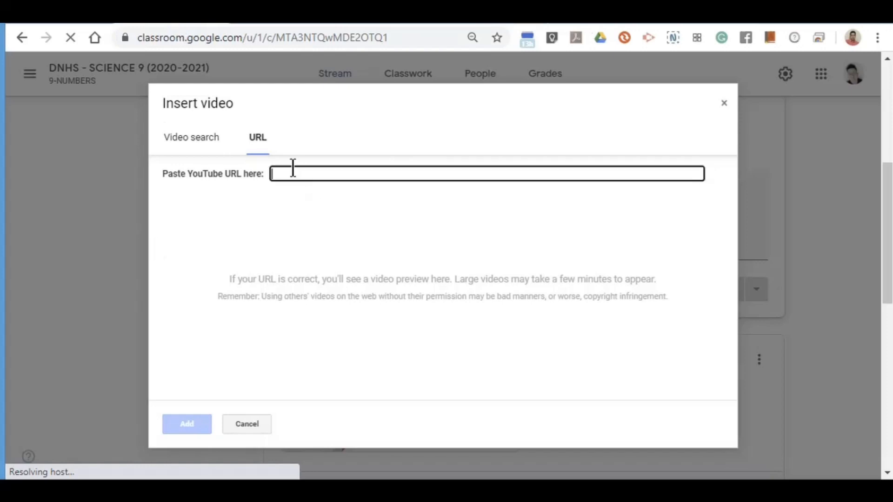
right_click(296, 174)
click(331, 262)
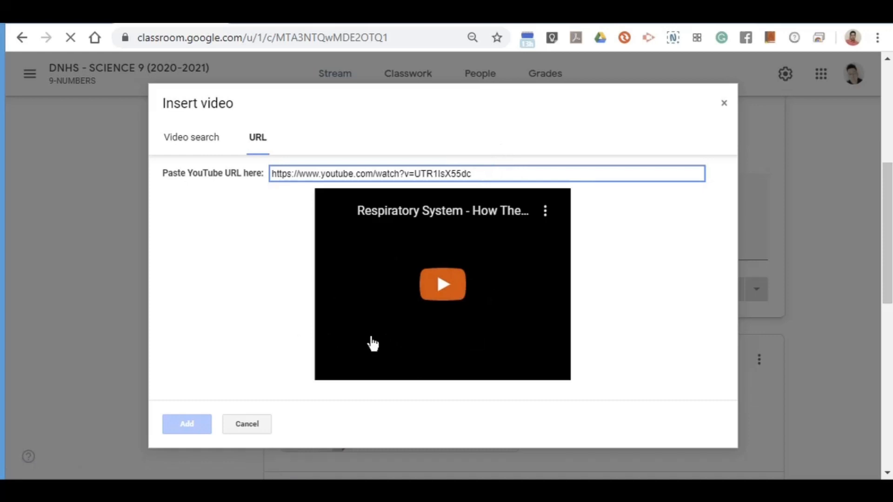
Preview 'Respiratory System - How The Respiratory System Works' and attach it to the announcement.
click(360, 312)
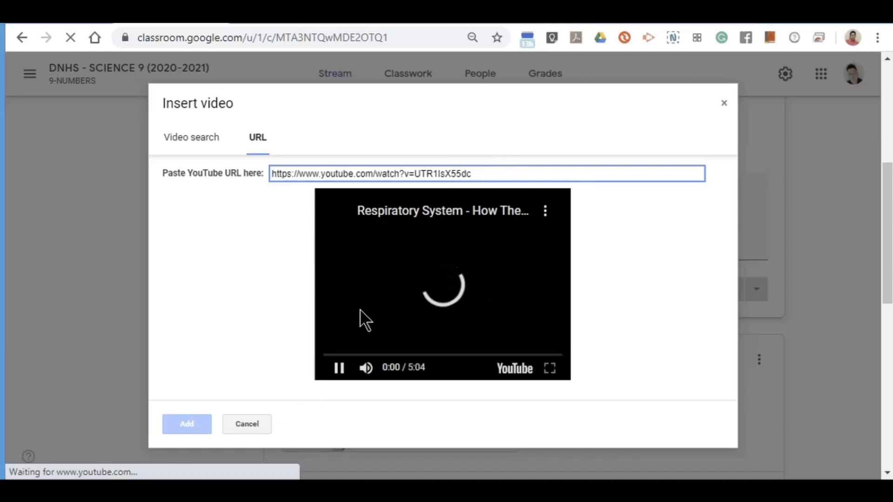
click(339, 369)
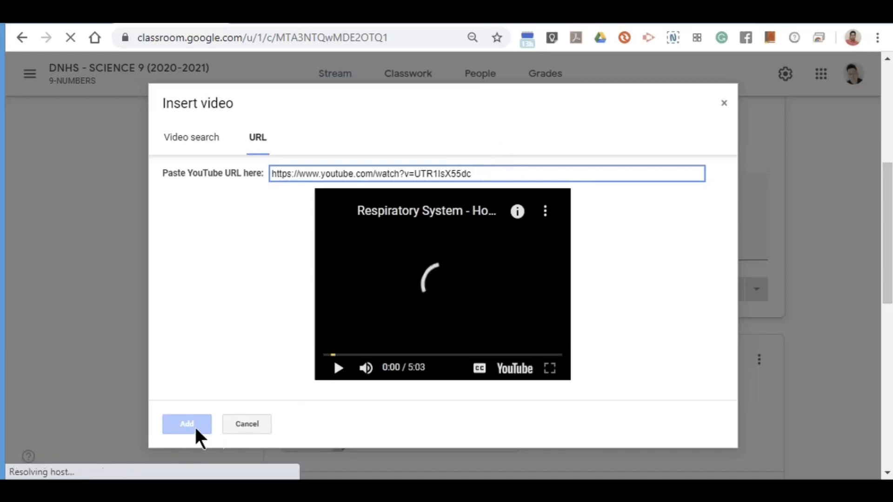
scroll(233, 307, down, 5)
scroll(250, 350, down, 2)
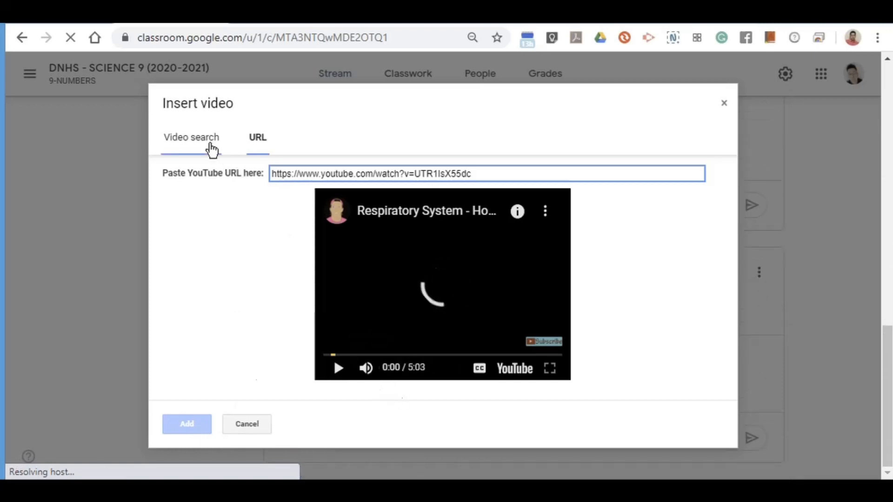
click(181, 141)
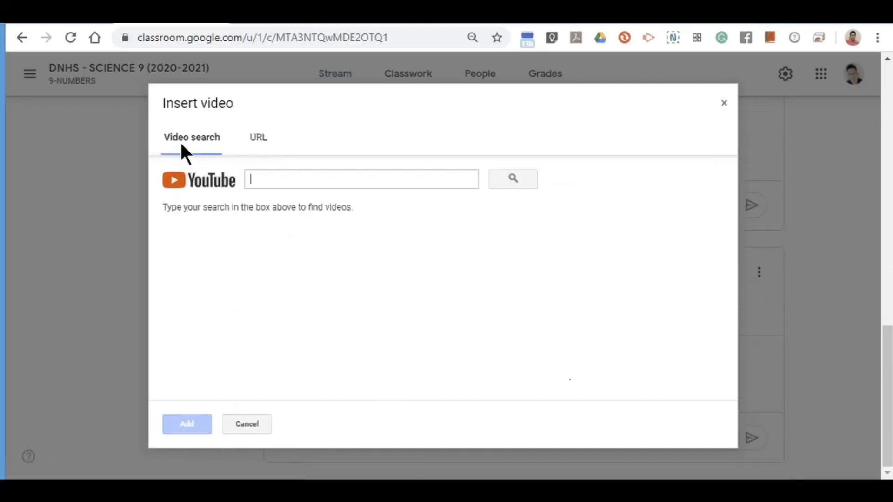
click(256, 147)
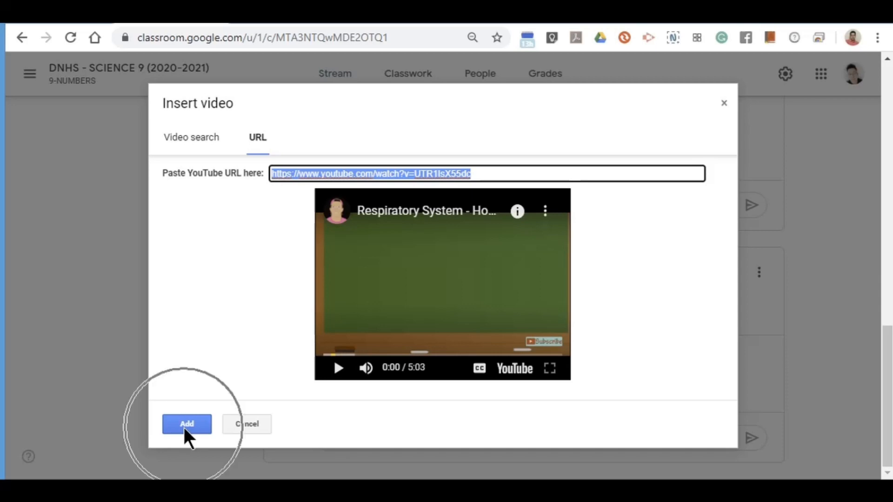
click(183, 428)
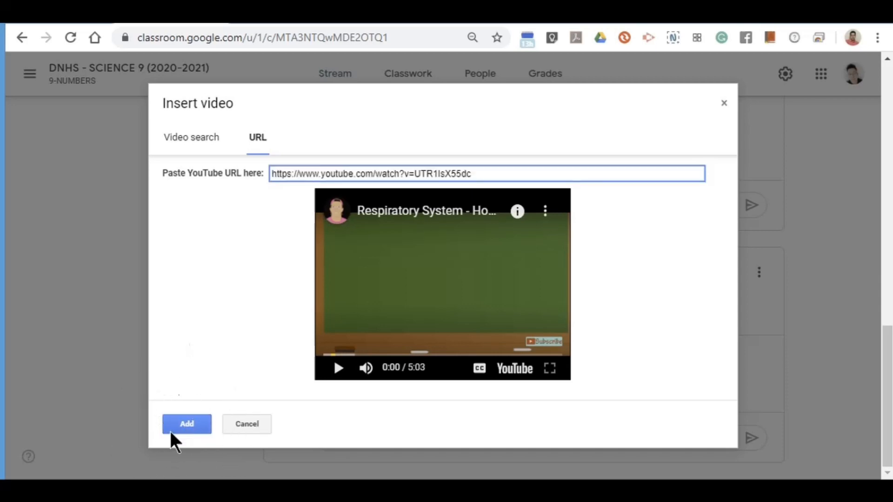
click(188, 426)
scroll(136, 397, up, 4)
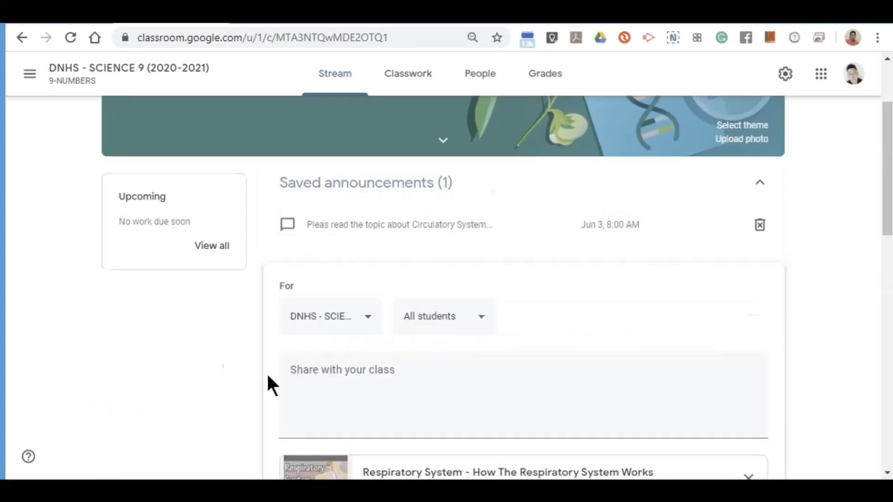
Type 'Please watch this video about Respiratory System' and post it with the attached video.
click(310, 383)
scroll(344, 189, down, 4)
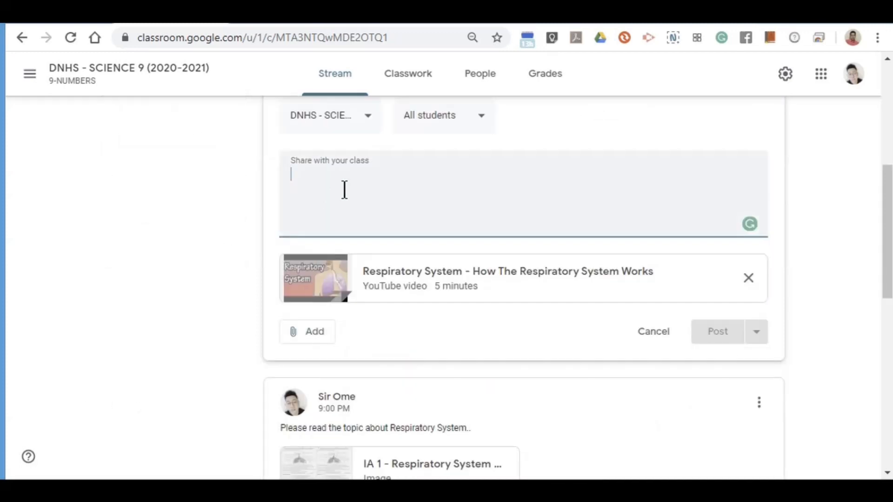
text(Please )
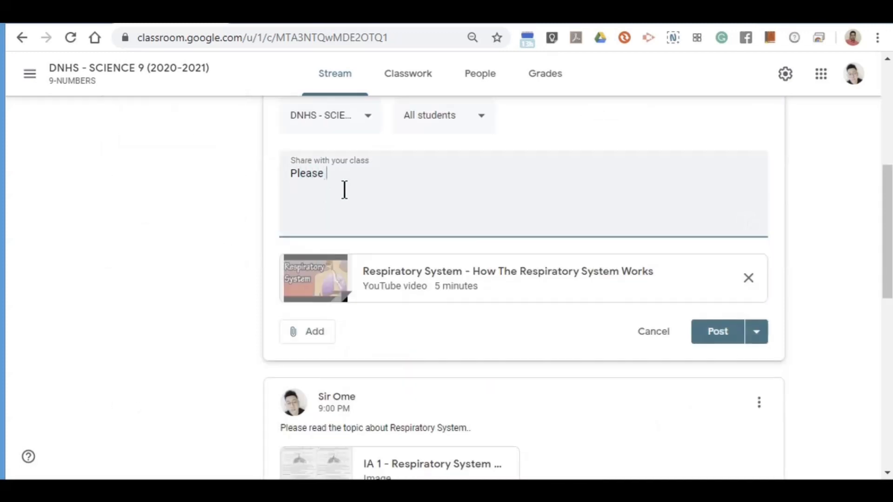
text(watch this video abou)
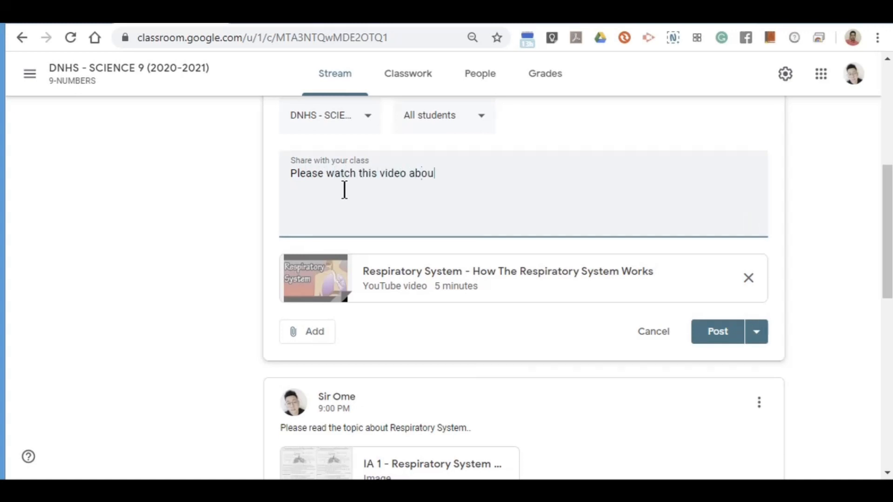
text(t Respiratory System...)
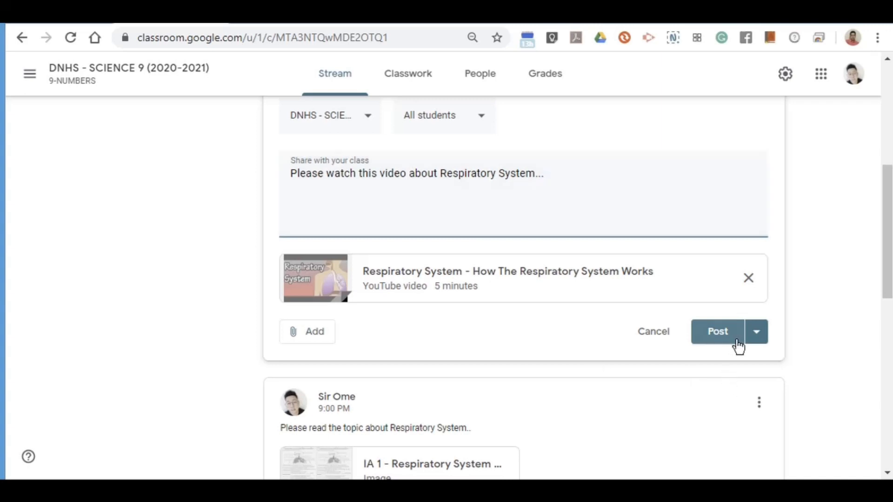
click(719, 334)
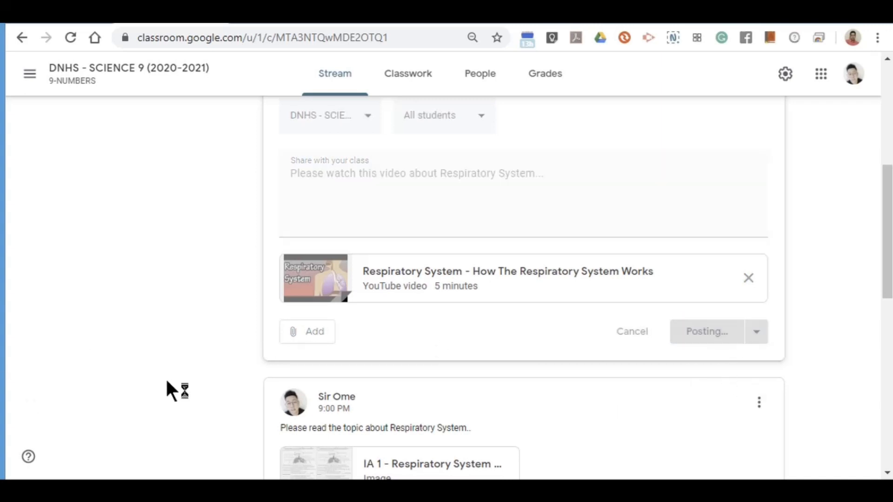
scroll(189, 381, up, 1)
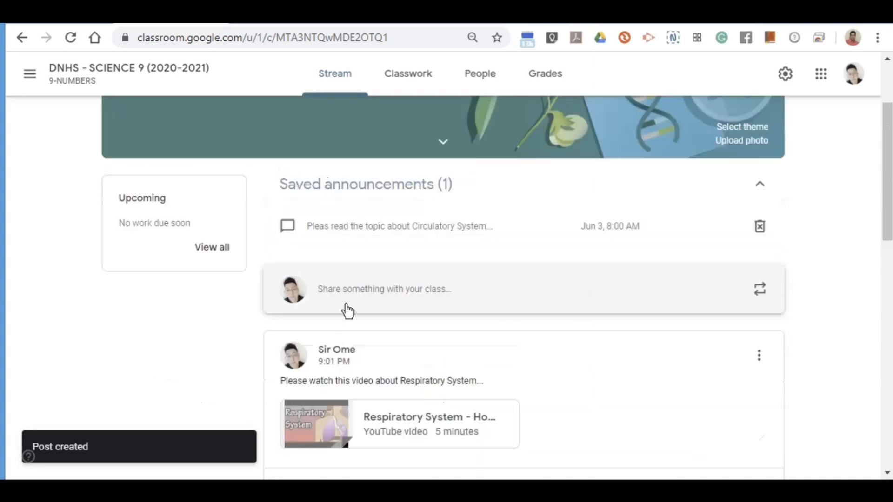
Open the posted video announcement for editing, check its audience, and close without changes.
click(759, 363)
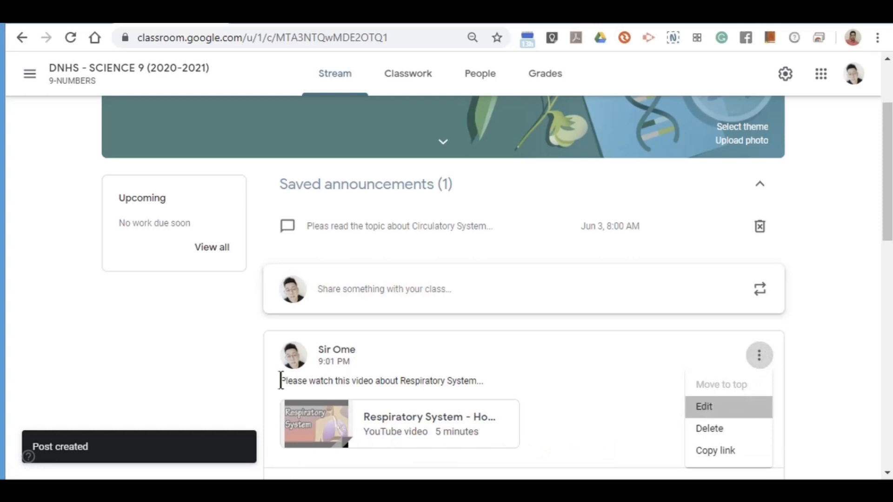
click(709, 408)
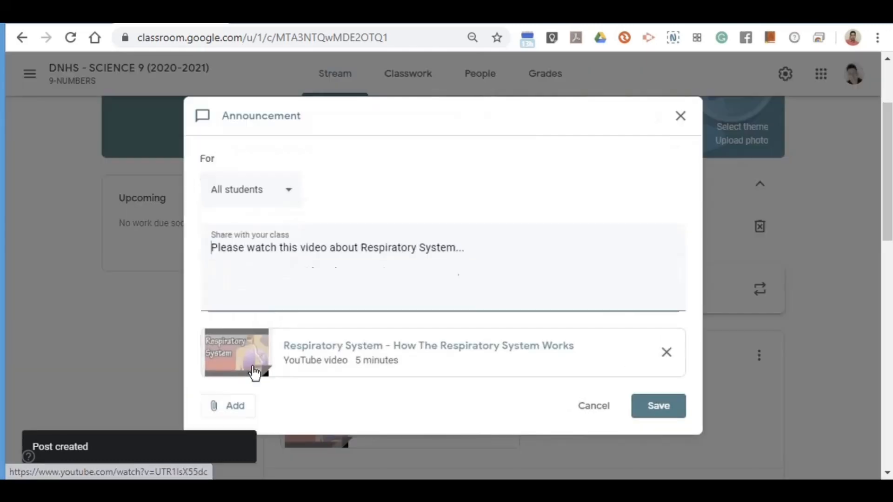
click(283, 195)
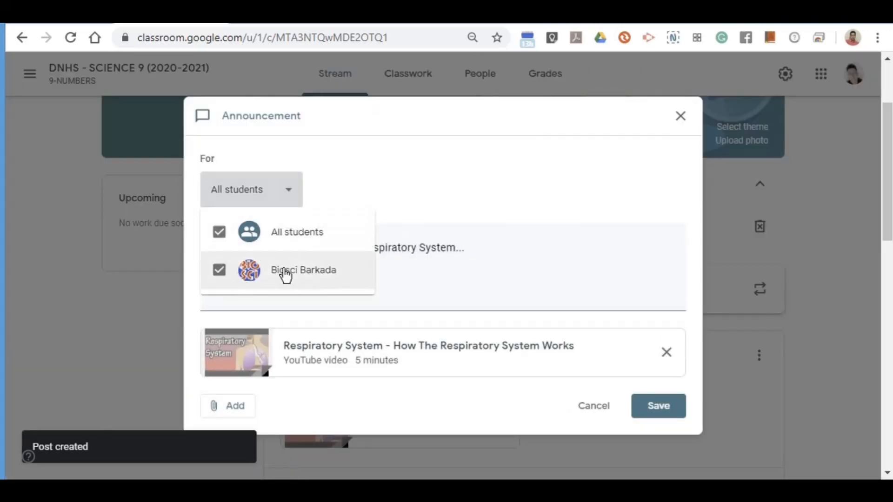
click(353, 190)
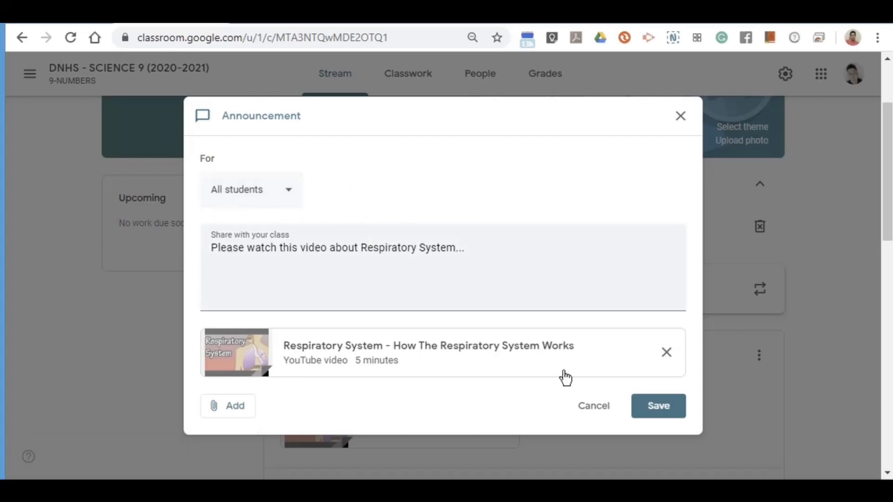
click(598, 409)
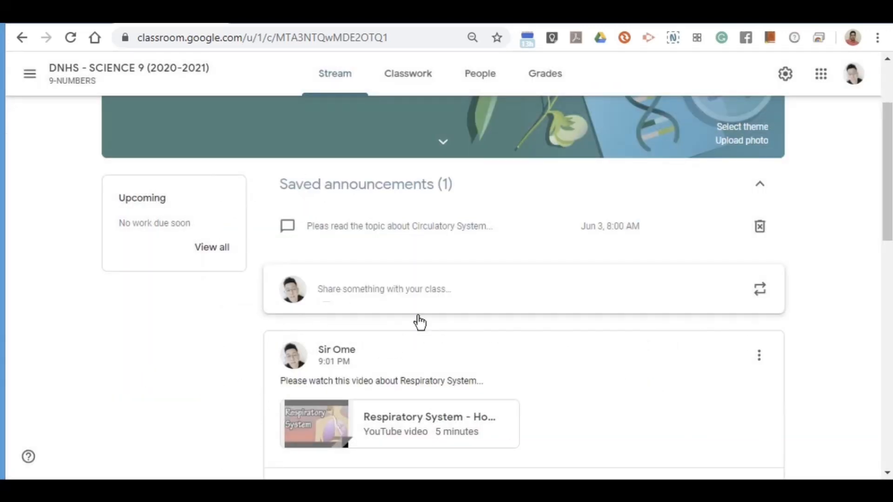
Reopen the post, insert 'the' before 'Respiratory System', and save the correction.
click(760, 363)
click(705, 408)
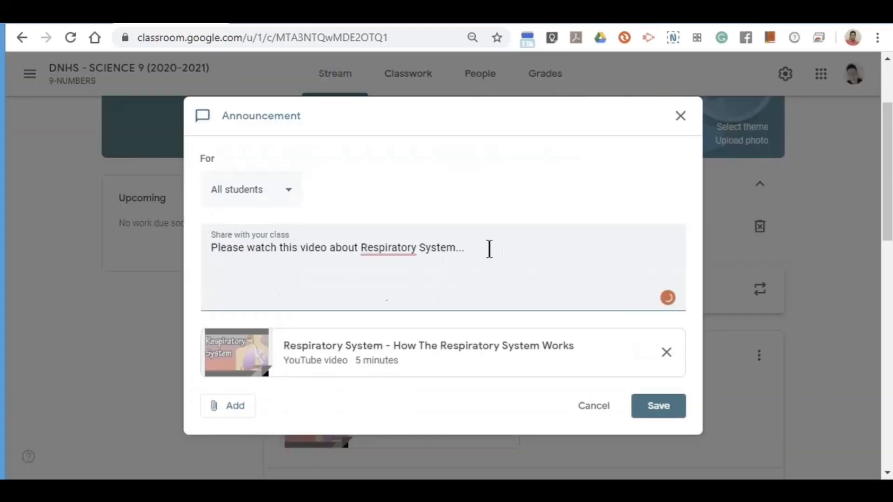
mouse_move(403, 249)
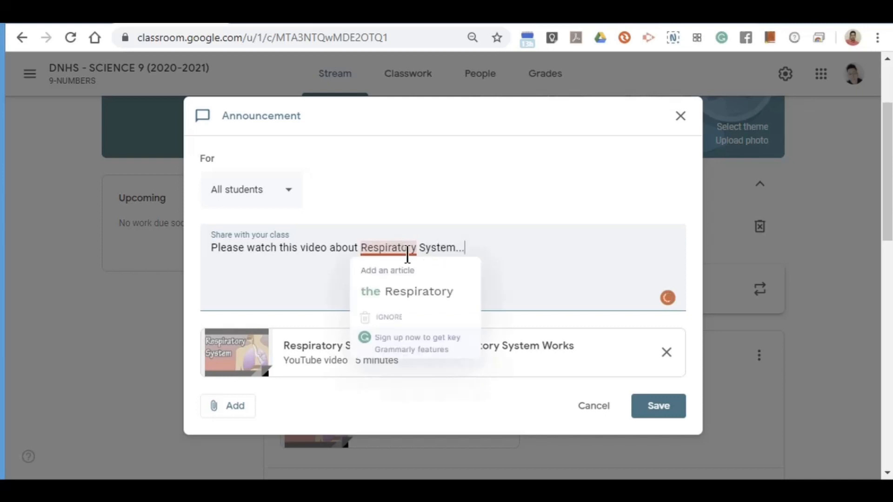
click(406, 297)
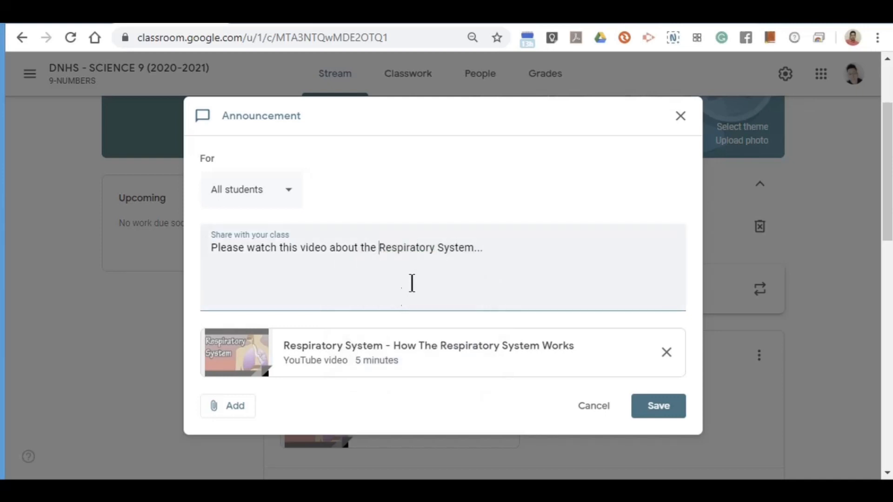
click(647, 413)
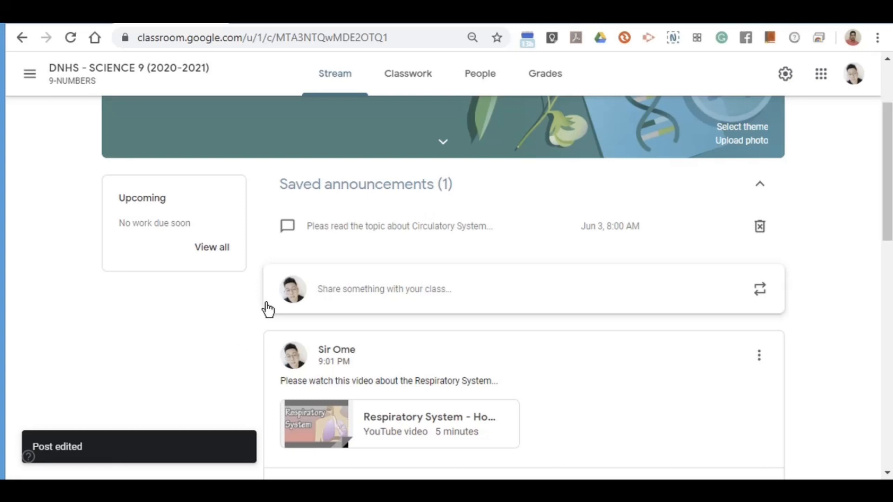
click(390, 297)
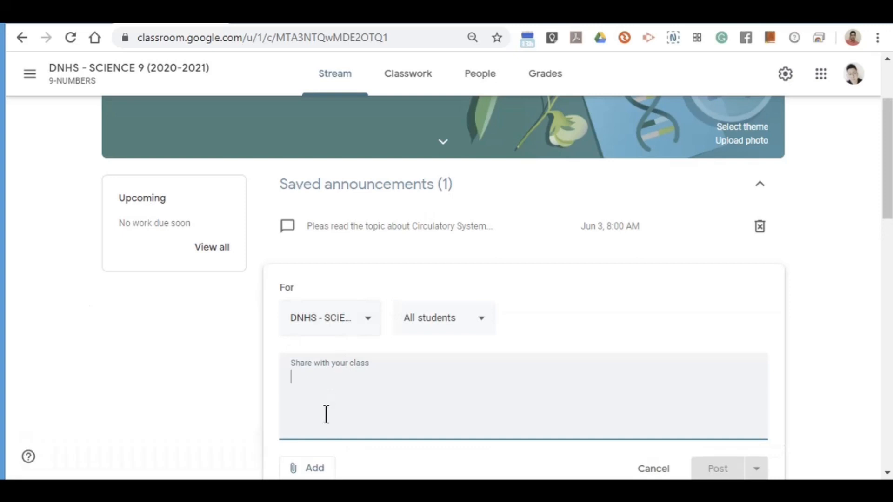
Attach the copied Respiratory System YouTube address as a link.
scroll(316, 373, down, 4)
click(311, 274)
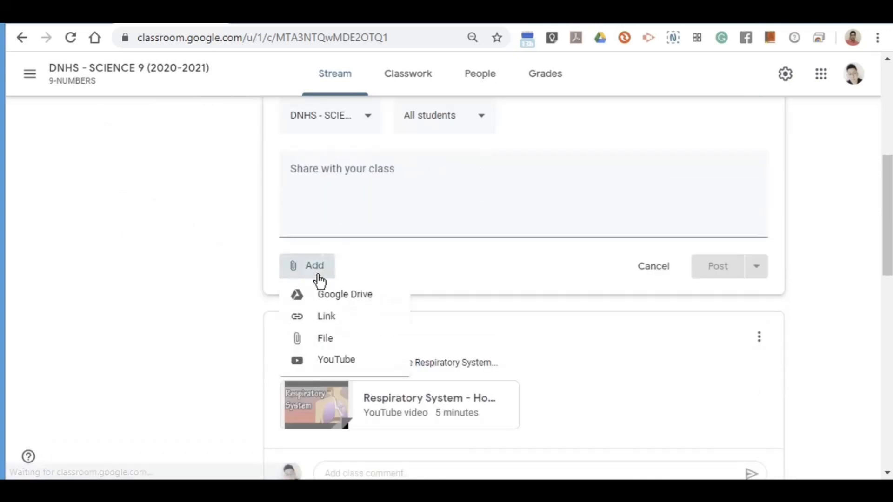
click(328, 321)
right_click(388, 280)
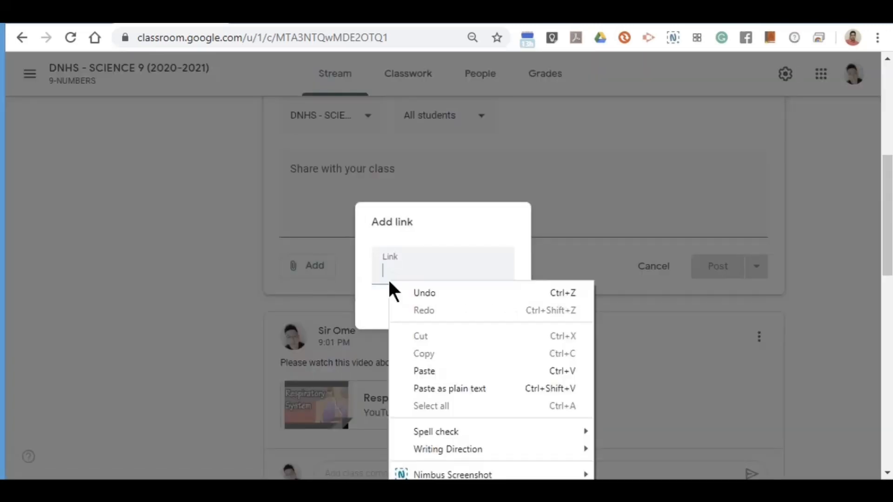
click(420, 367)
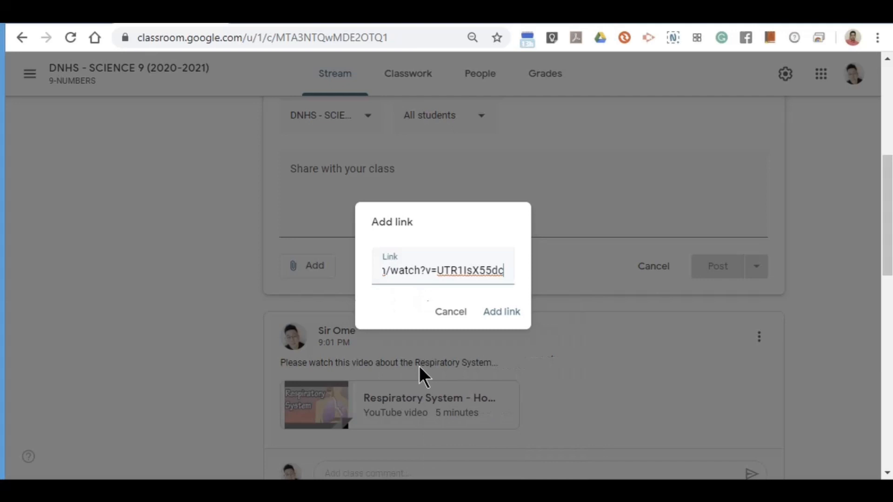
click(500, 321)
Open the YouTube video inserter, then close it without adding anything.
click(311, 334)
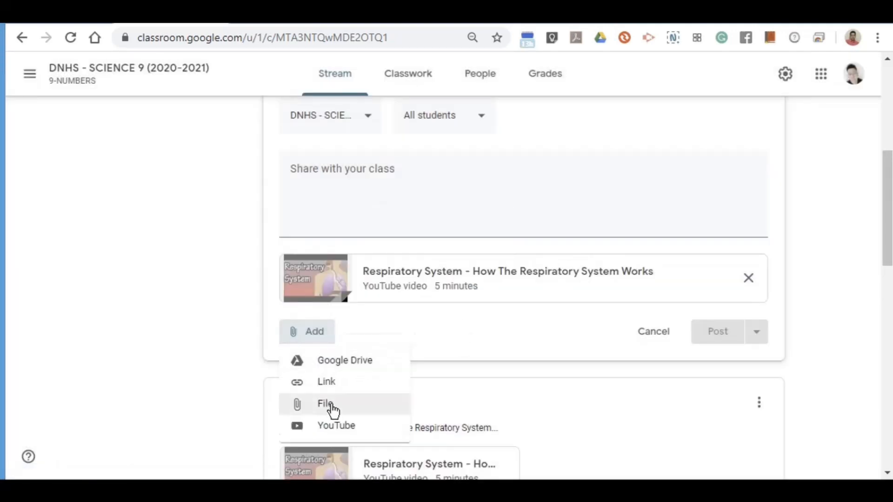
click(330, 426)
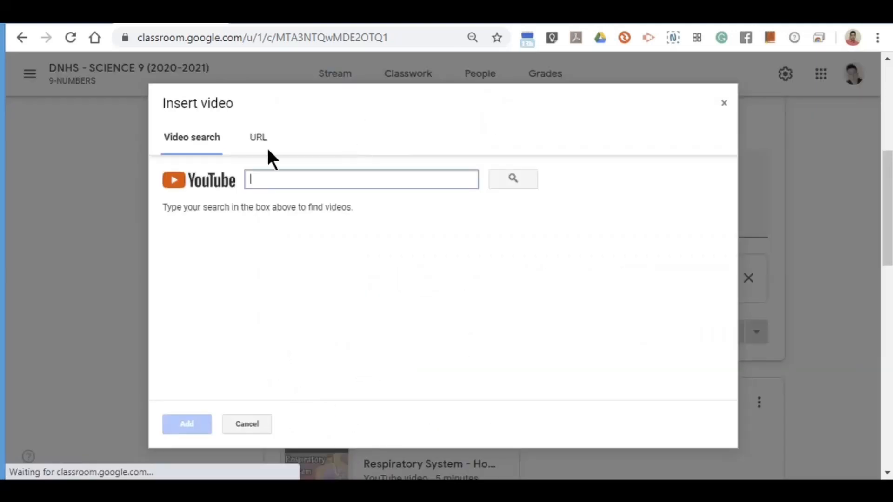
click(259, 137)
click(211, 139)
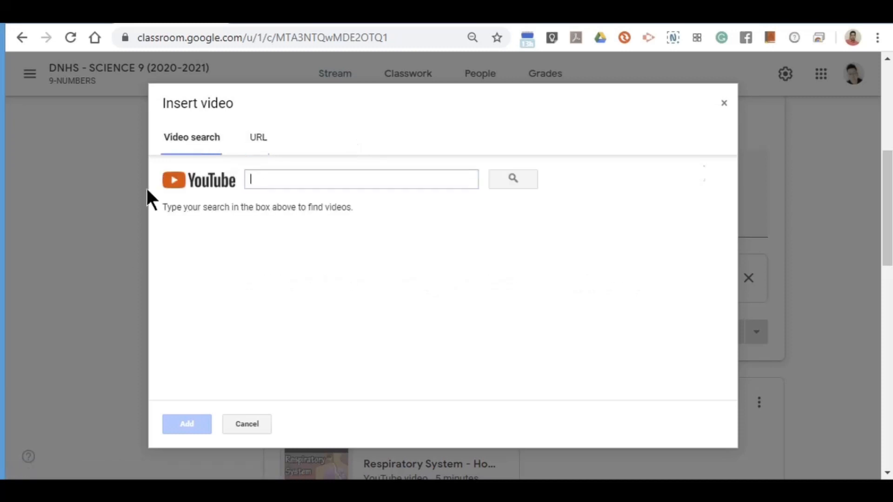
click(244, 429)
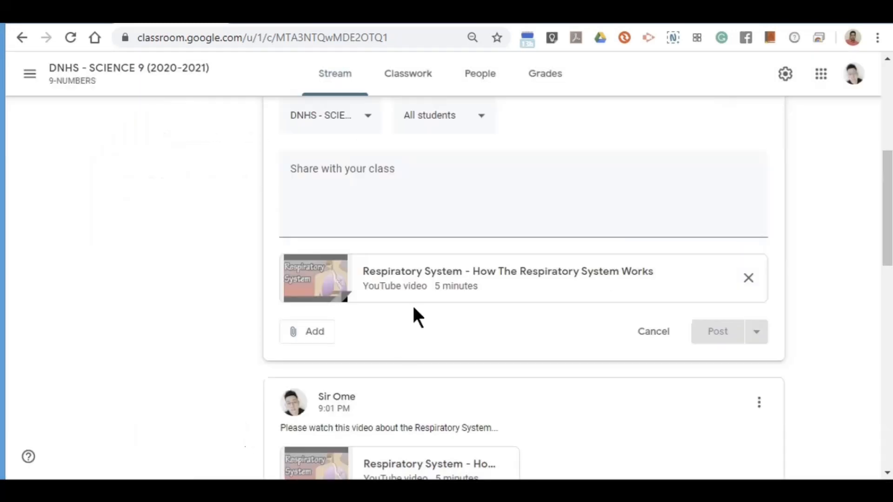
Copy the innerbody Respiratory System page address and attach it as a link.
click(309, 339)
click(326, 382)
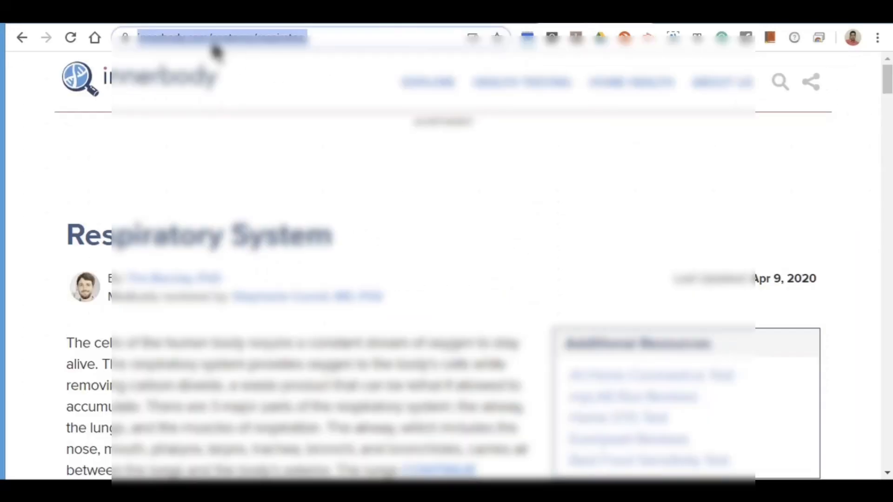
right_click(214, 44)
click(256, 123)
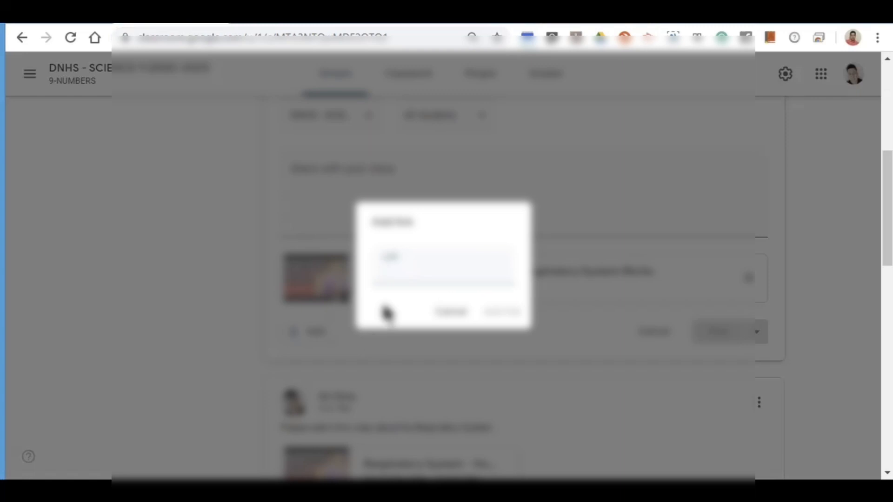
right_click(399, 275)
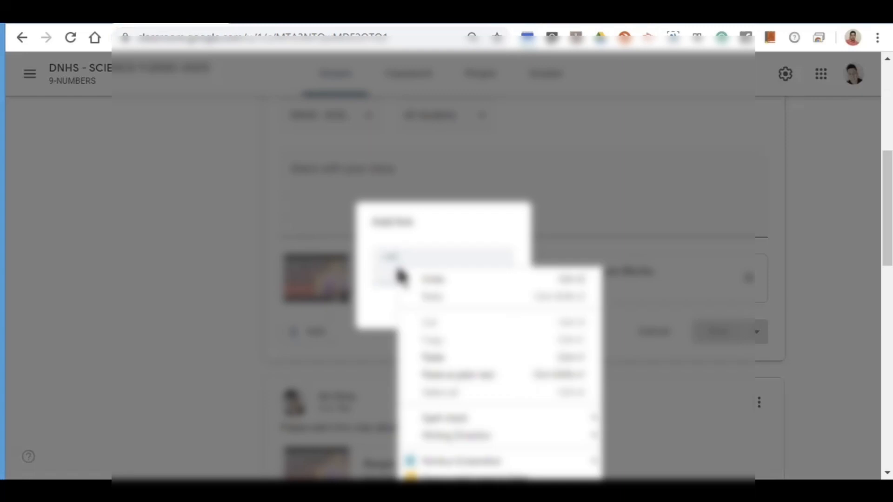
click(454, 374)
click(489, 324)
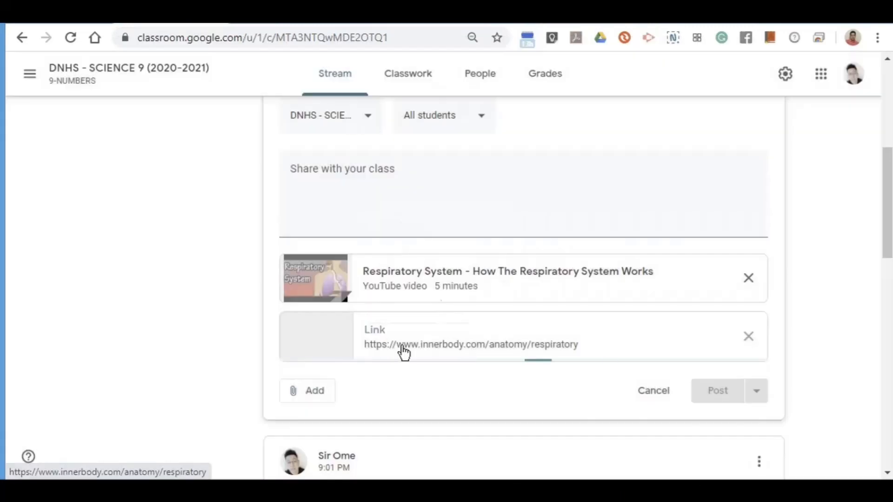
scroll(346, 279, up, 4)
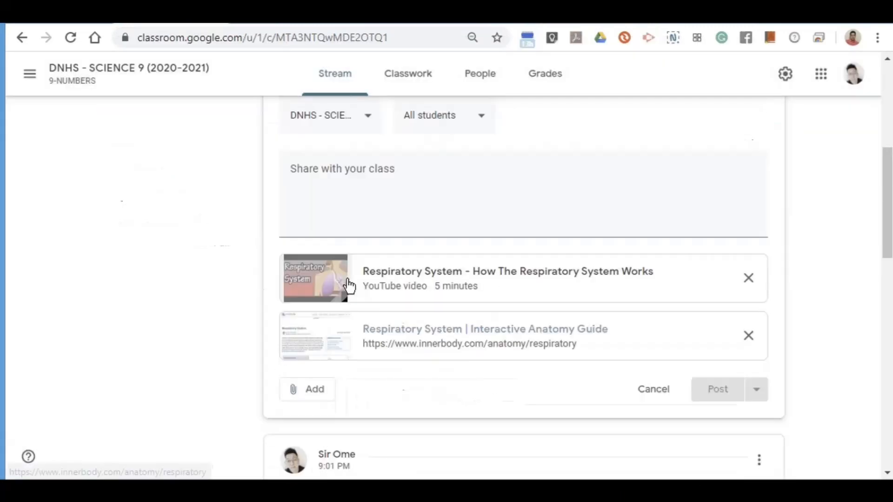
Write the caption 'Please watch the video about Respiratory System & check also the link below...'.
click(306, 203)
text(P)
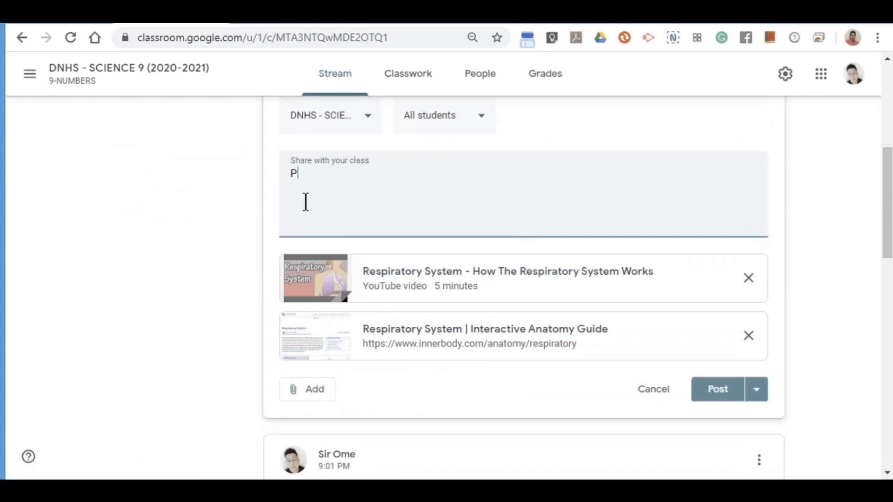
text(lease watch)
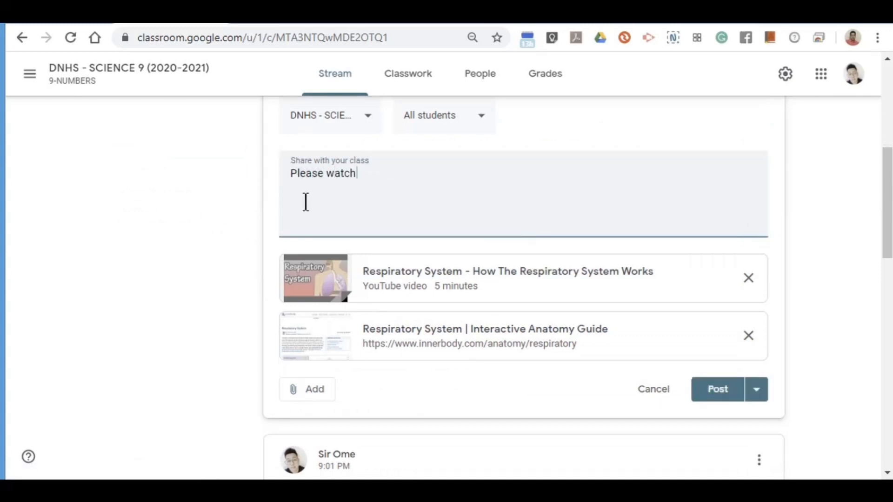
text( the video about Respiratory System &)
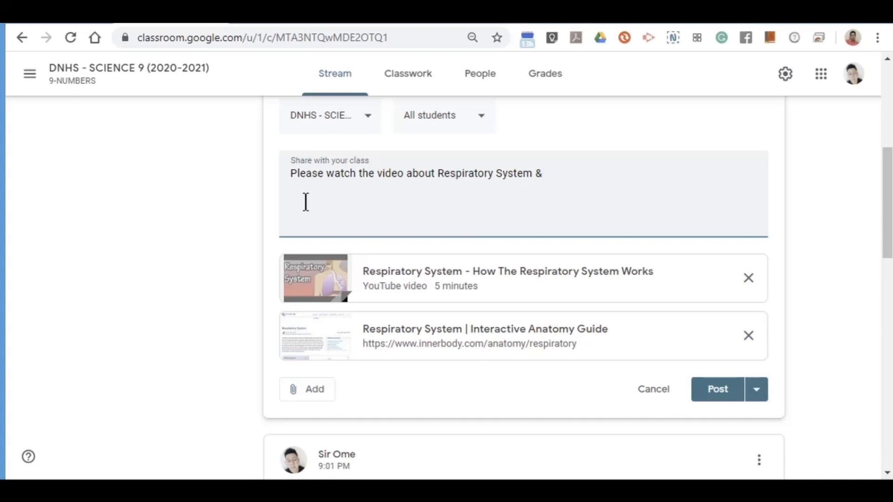
text(r)
text(check also the)
text(lso the )
text(link )
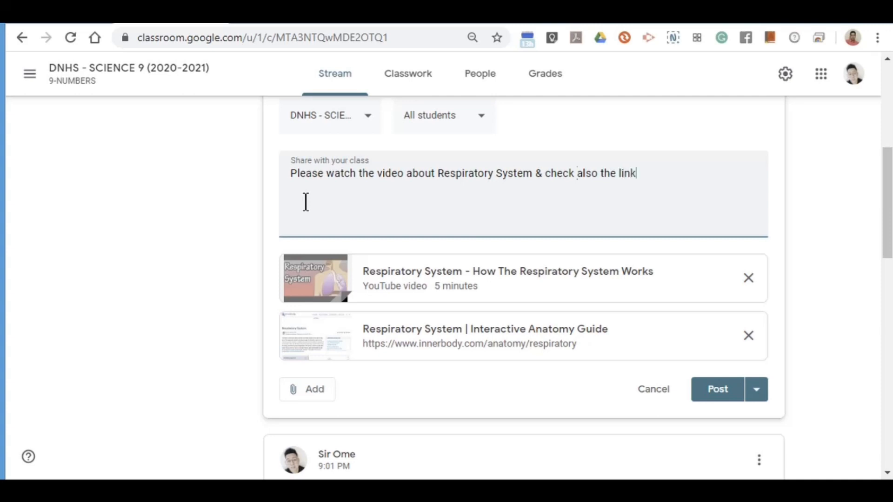
text(below...)
scroll(306, 202, up, 4)
Add the 9-LEVITICUS class so the post targets 2 classes.
click(332, 326)
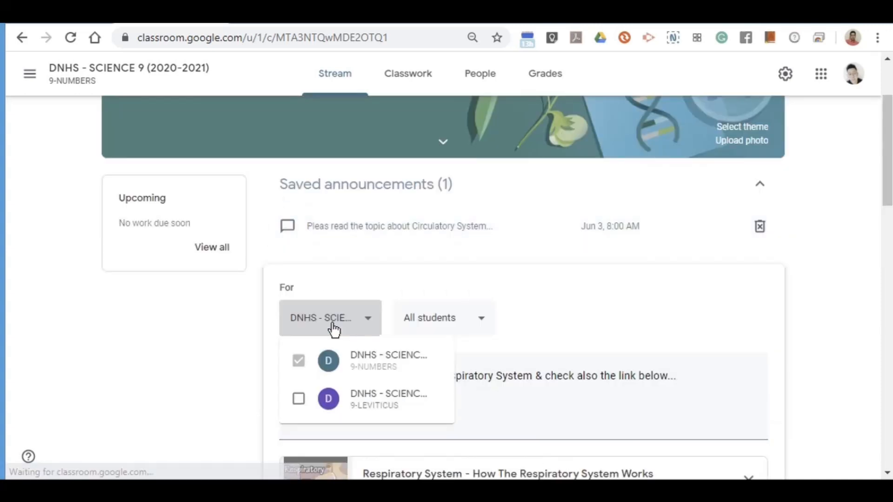
click(298, 398)
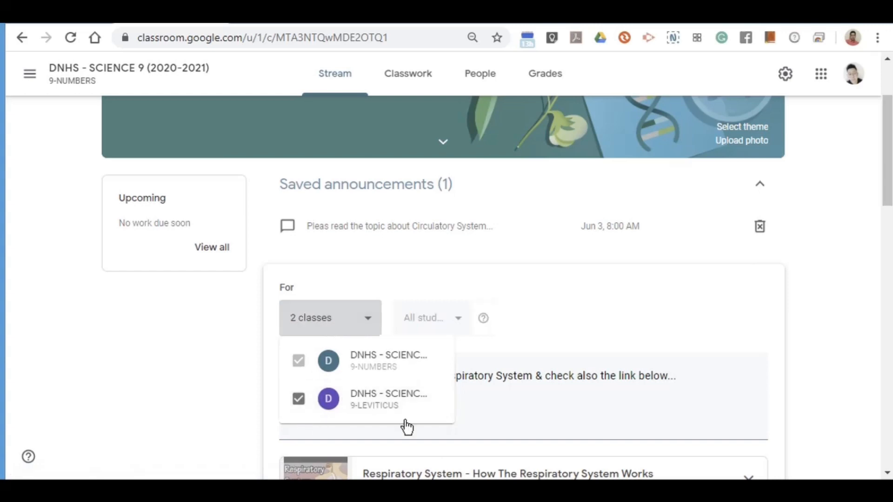
click(678, 433)
scroll(688, 425, down, 4)
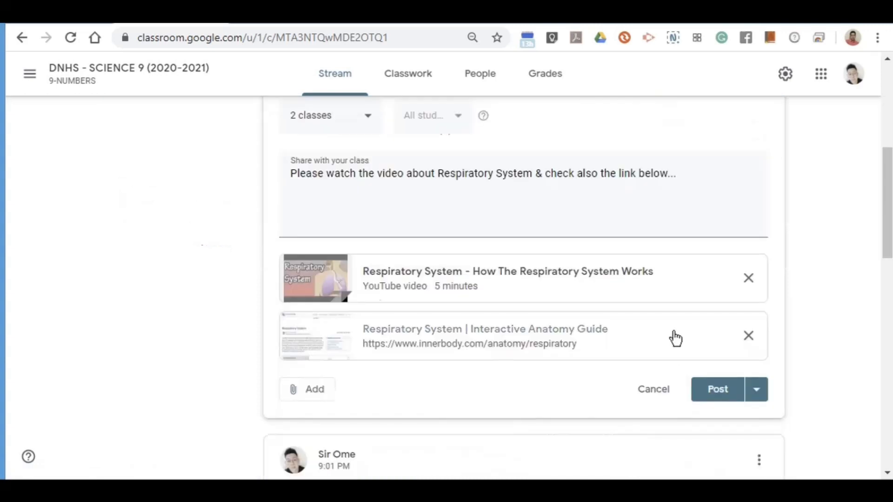
Post the video-and-innerbody-link announcement, then review the stream and People page.
click(722, 397)
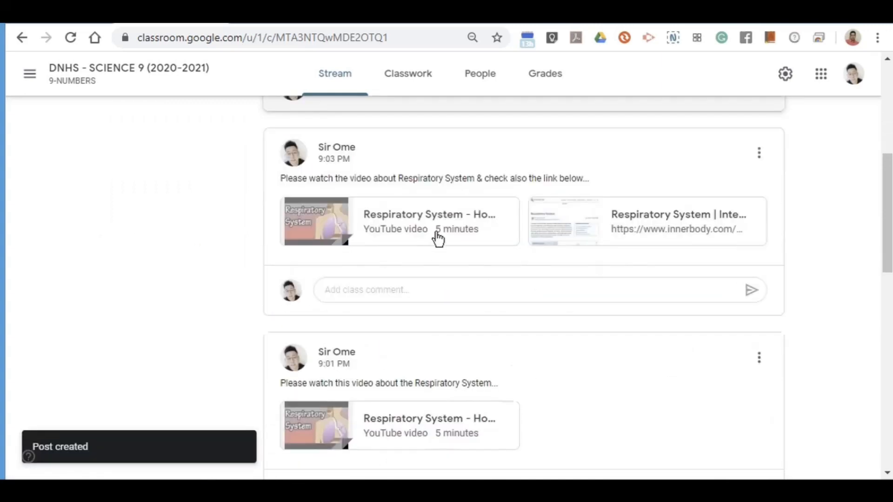
scroll(295, 269, up, 7)
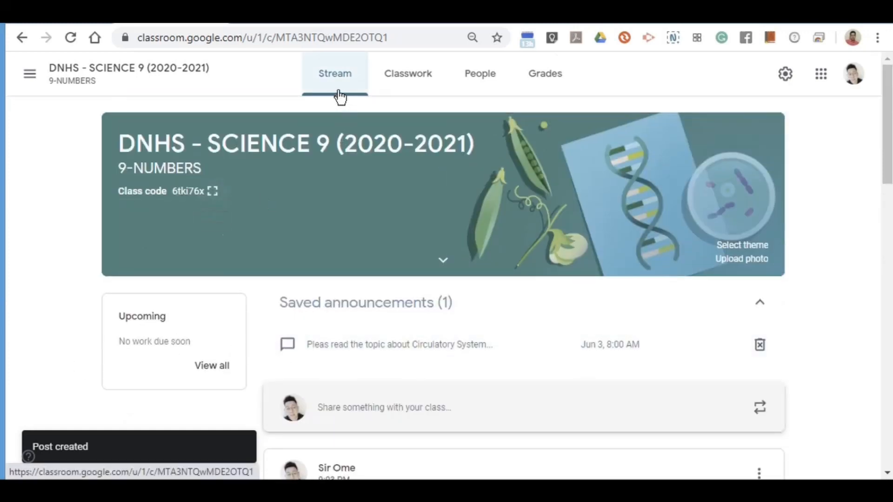
scroll(343, 309, down, 4)
scroll(358, 252, down, 4)
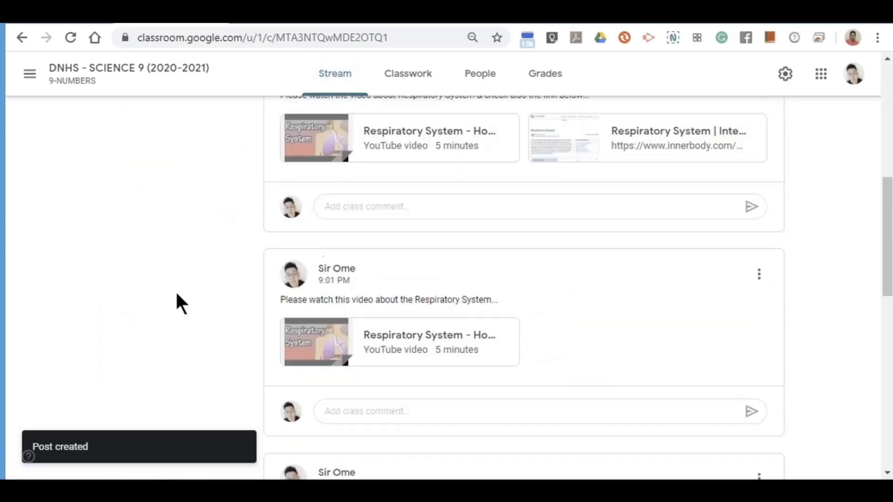
scroll(285, 319, up, 4)
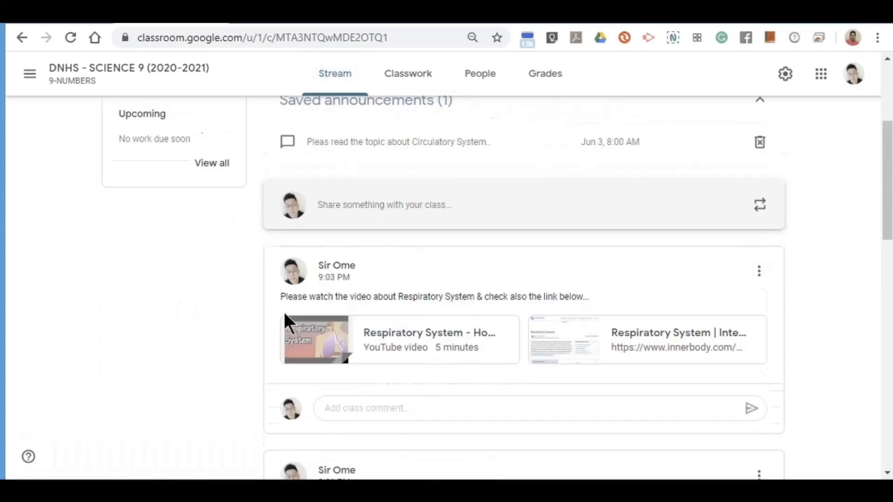
scroll(233, 302, down, 4)
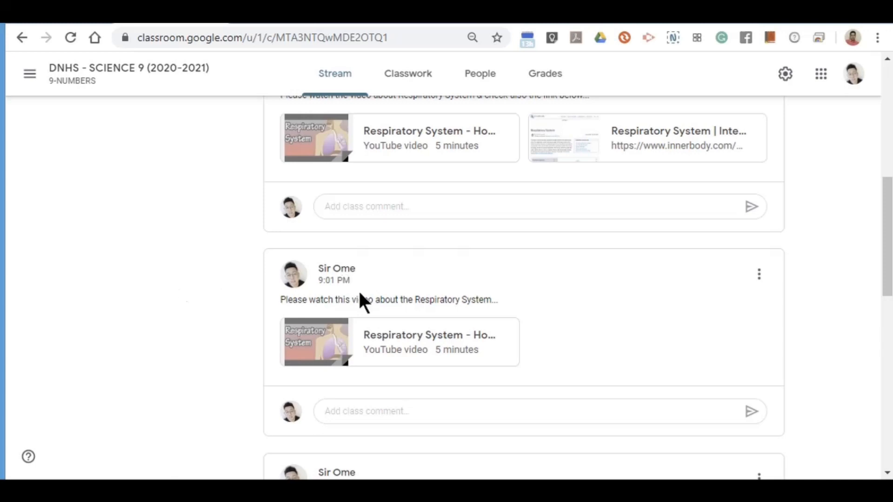
scroll(465, 131, up, 8)
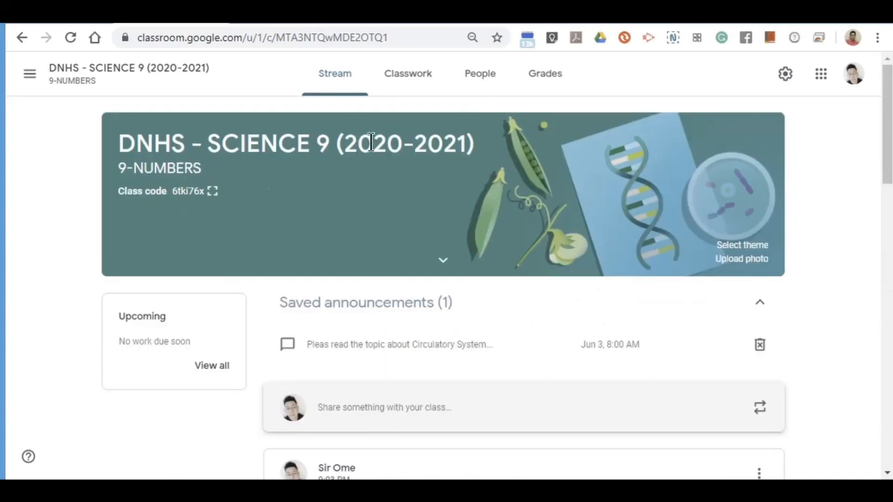
click(478, 79)
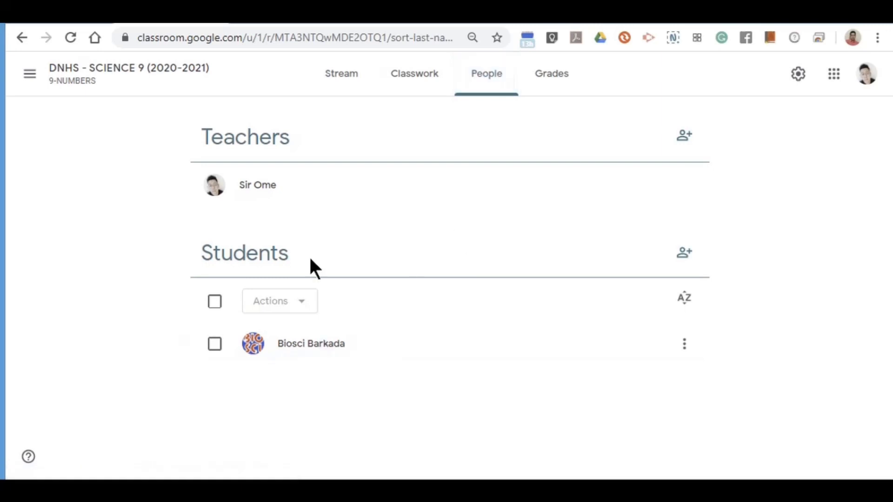
click(326, 78)
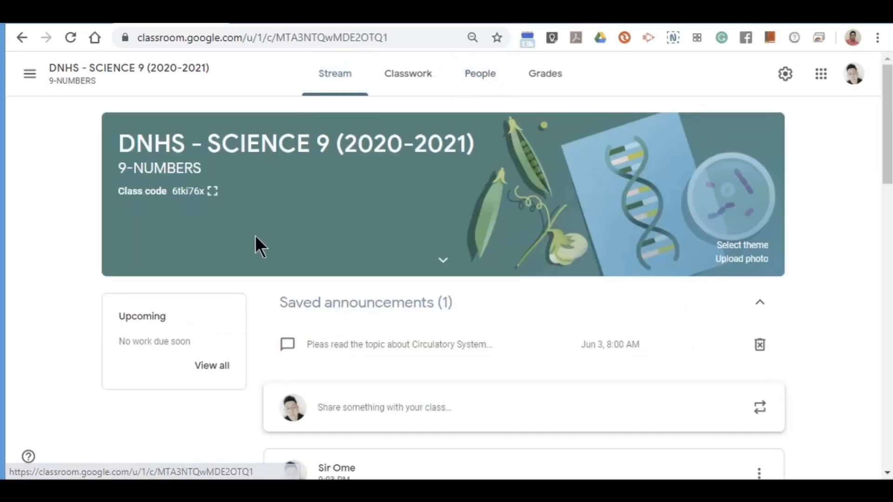